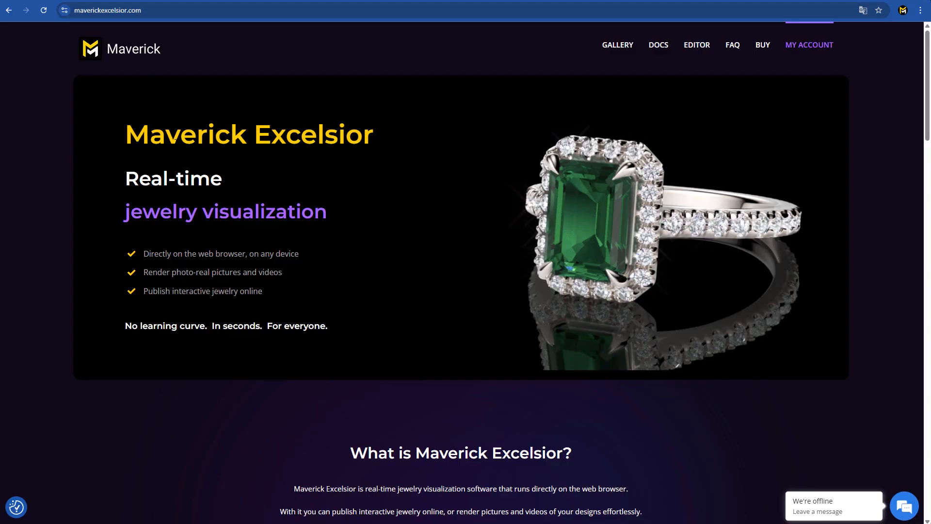
Rotate the rings in Spinner Example 1, 2 and 3 to examine each from several sides.
click(411, 0)
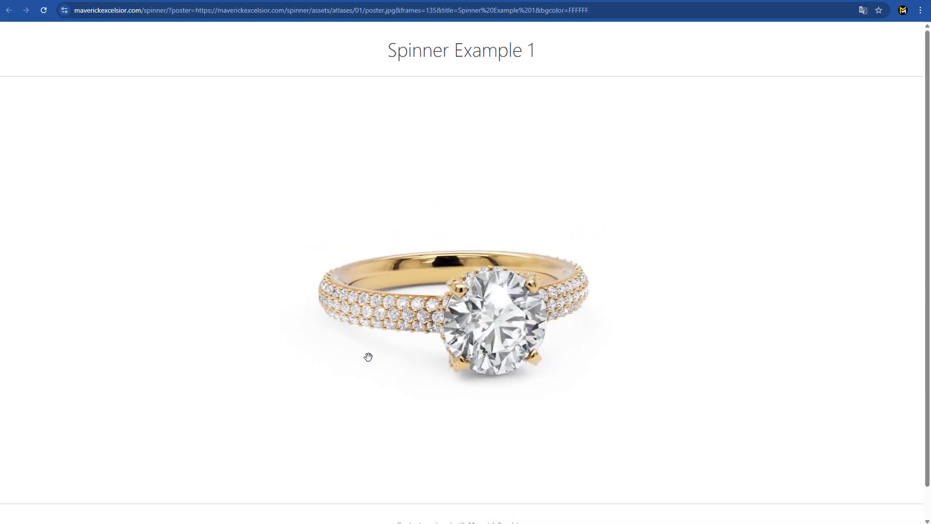
drag(531, 345, 395, 320)
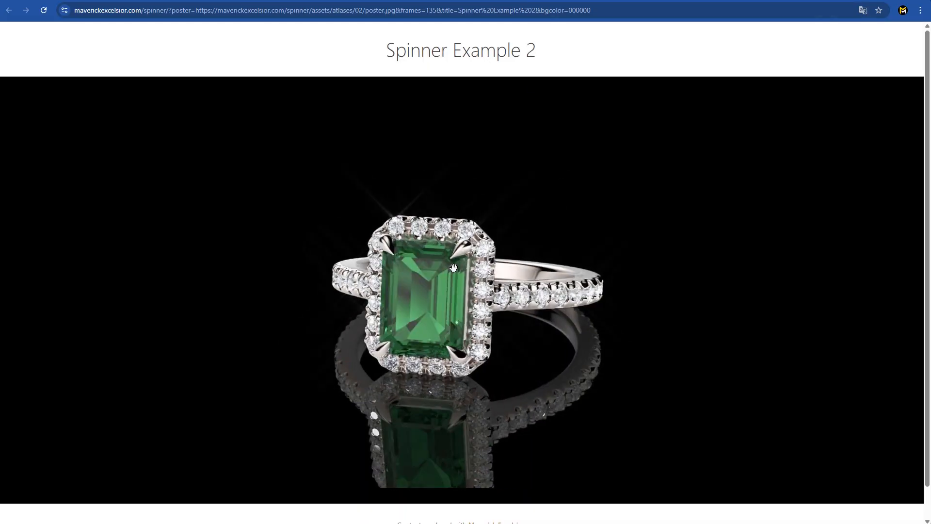
drag(453, 268, 518, 279)
drag(385, 293, 485, 287)
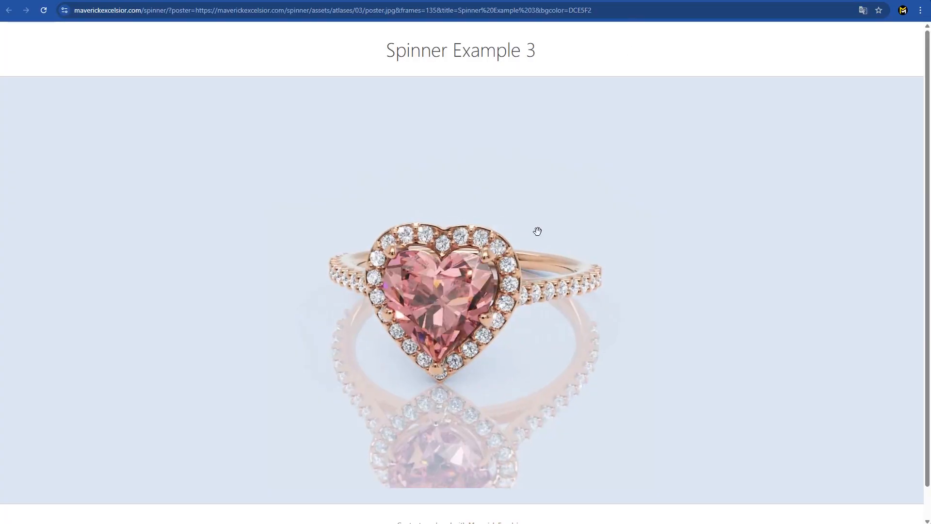
drag(538, 231, 357, 316)
drag(601, 296, 325, 307)
drag(395, 312, 477, 306)
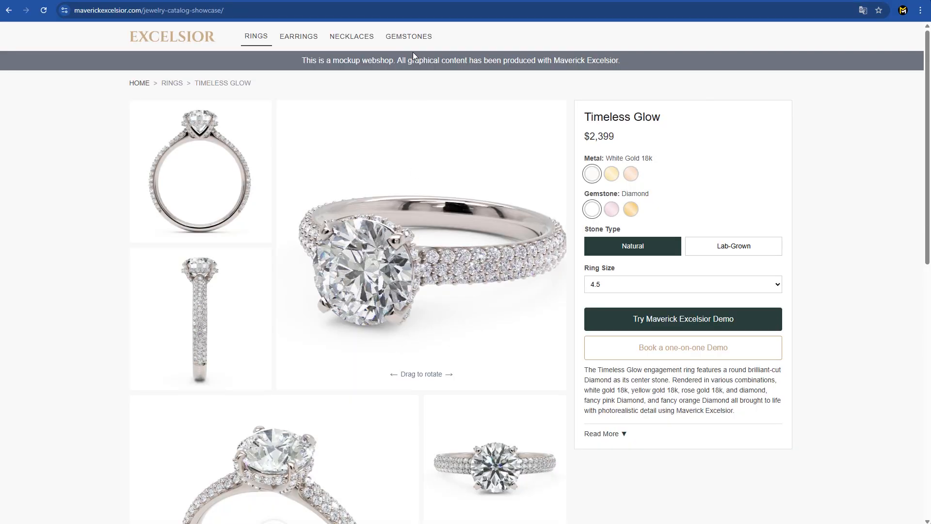
View the Round, Emerald and Heart gemstones in the mockup webshop and spin each diamond.
mouse_move(415, 35)
click(409, 65)
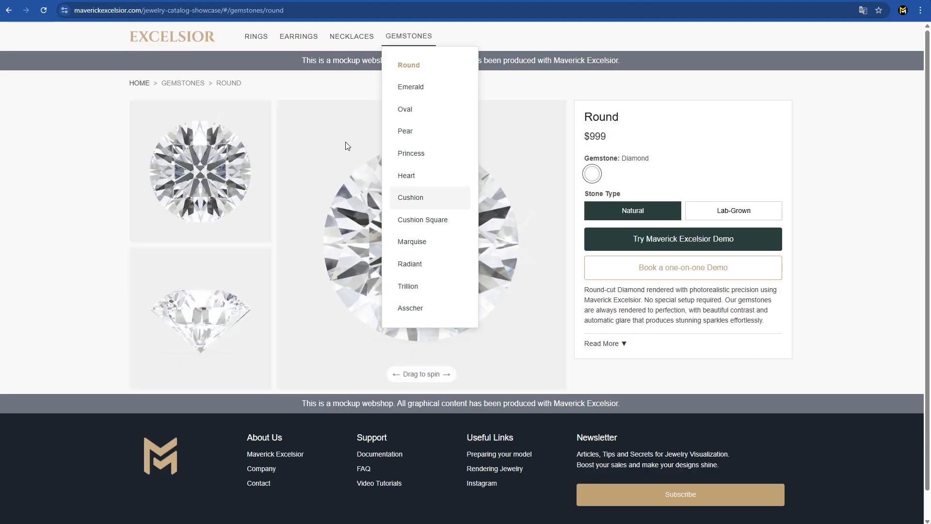
drag(418, 257, 422, 280)
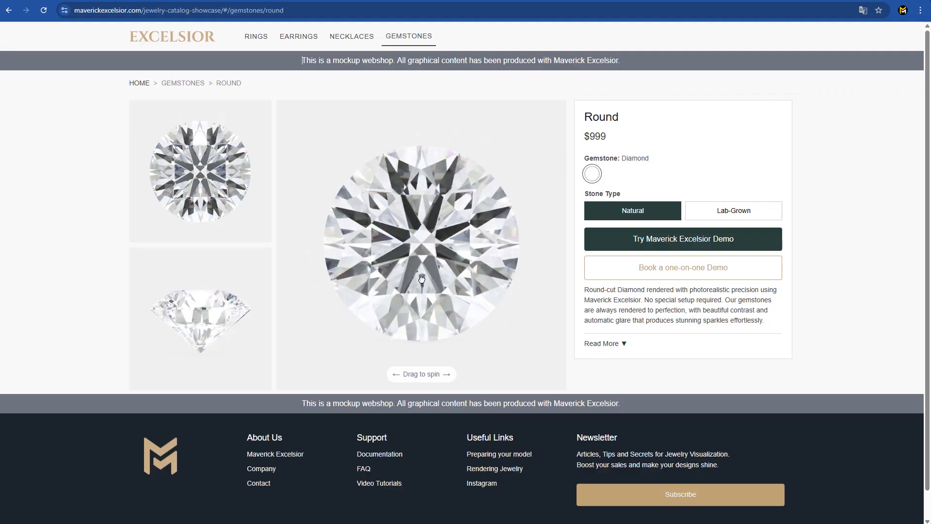
mouse_move(409, 36)
click(411, 88)
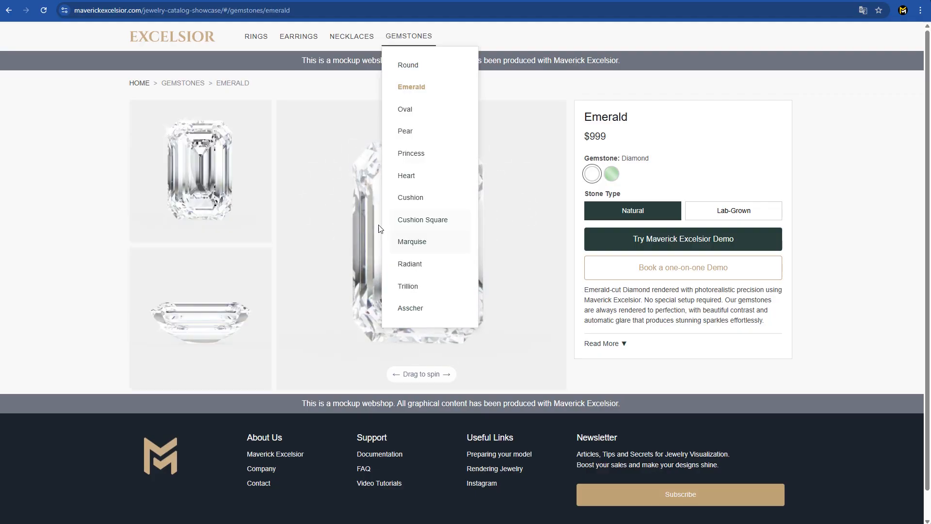
drag(408, 225, 339, 276)
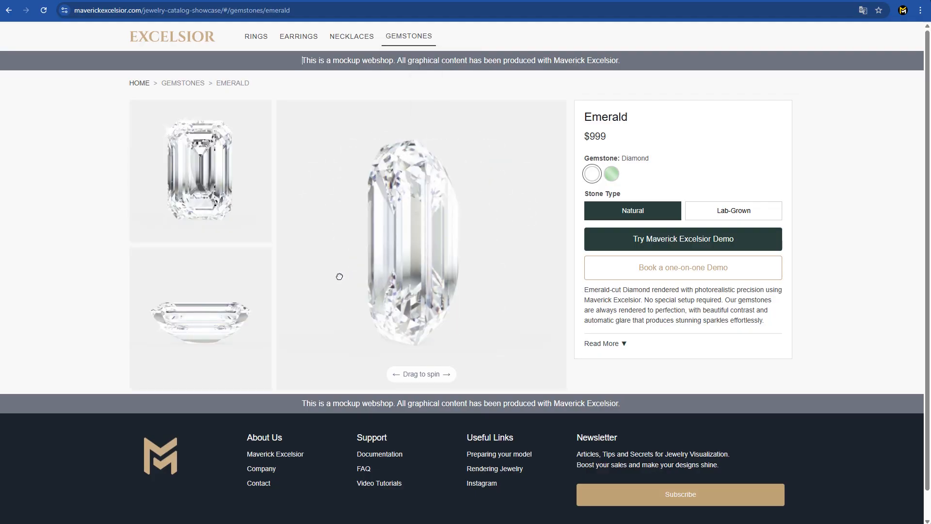
mouse_move(408, 35)
click(407, 176)
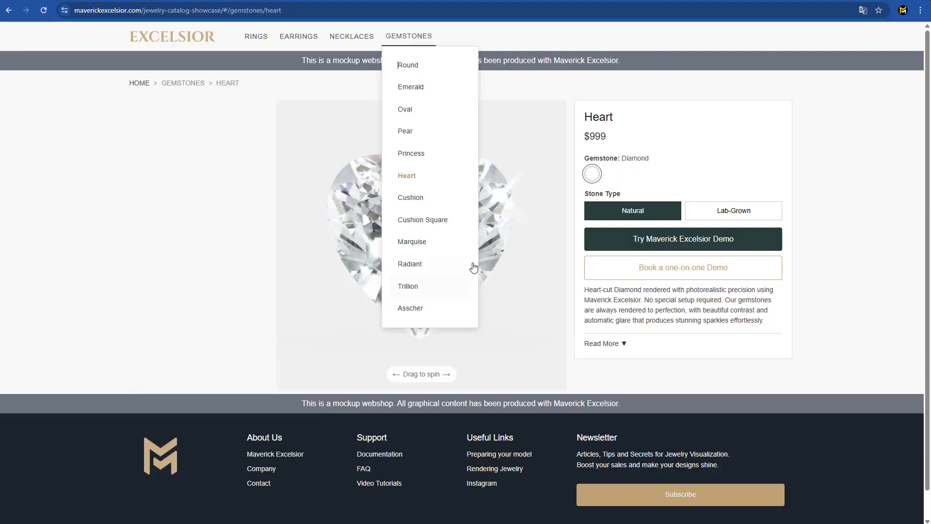
drag(422, 270, 542, 250)
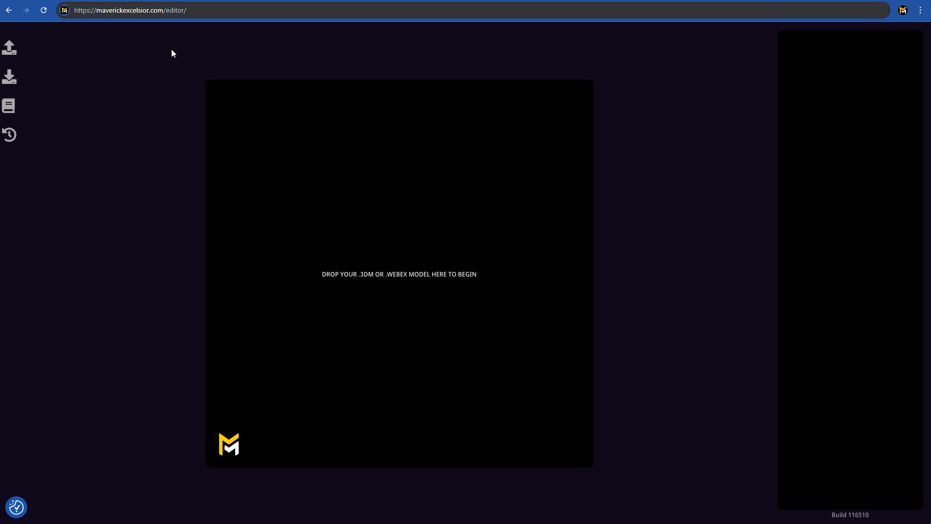
Load the ring model into the Maverick Excelsior editor and change its Metal 01 material to Yellow Gold 18k.
drag(909, 433, 423, 268)
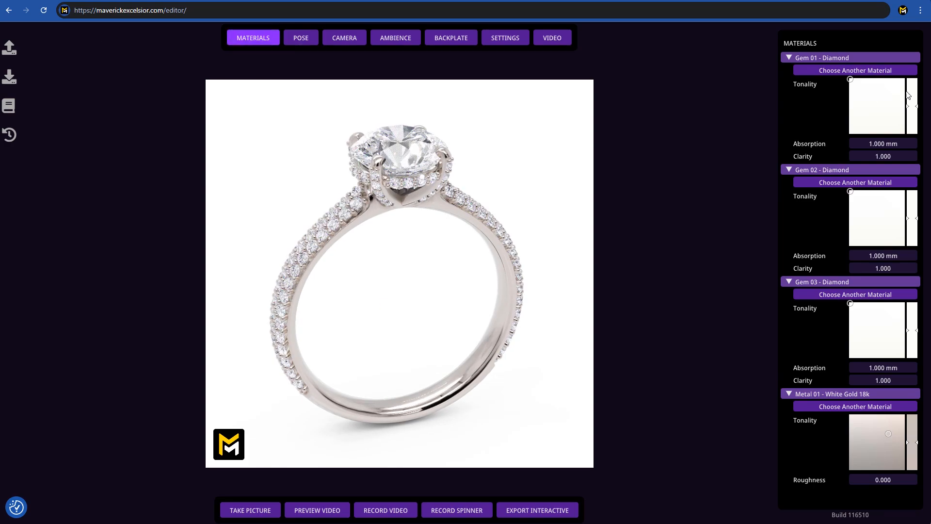
click(822, 58)
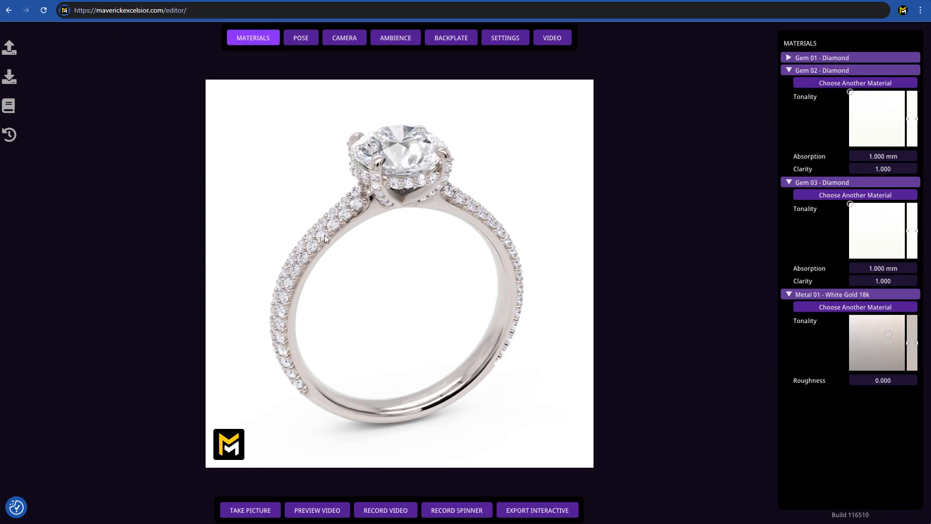
click(855, 308)
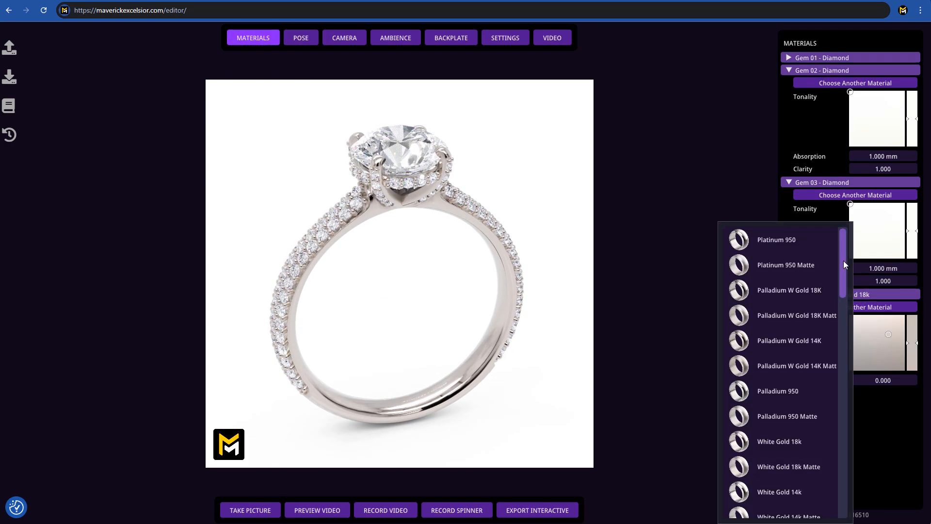
drag(843, 261, 848, 319)
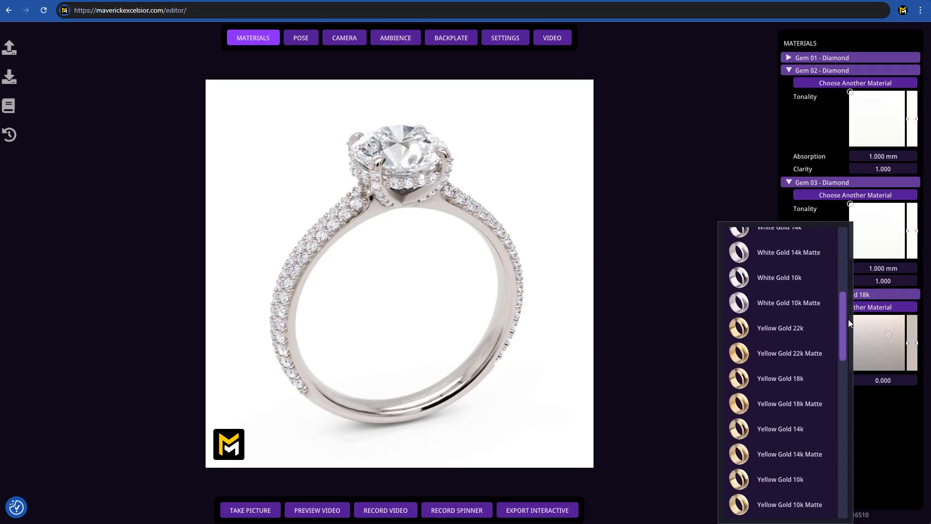
click(776, 379)
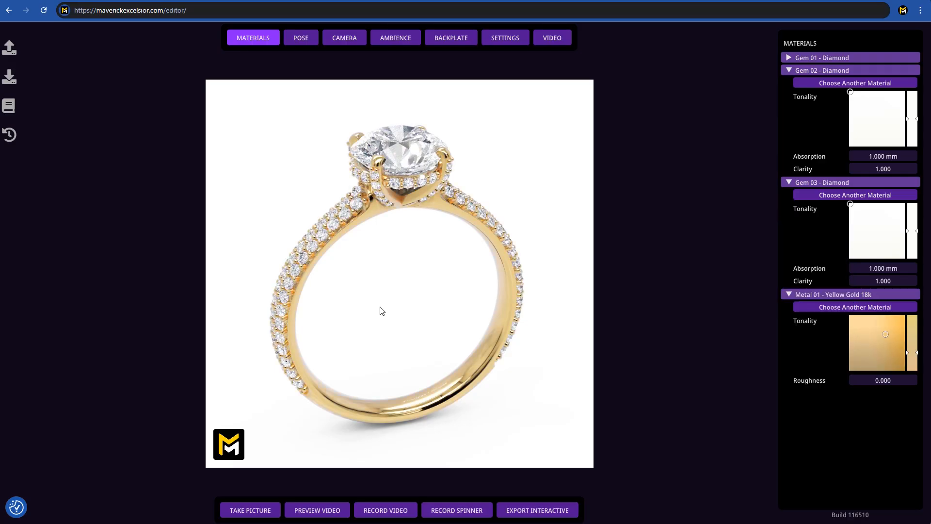
Lay the ring down with the tilted pose preset whose stone points left, and turn its center stone toward the camera.
drag(380, 307, 407, 303)
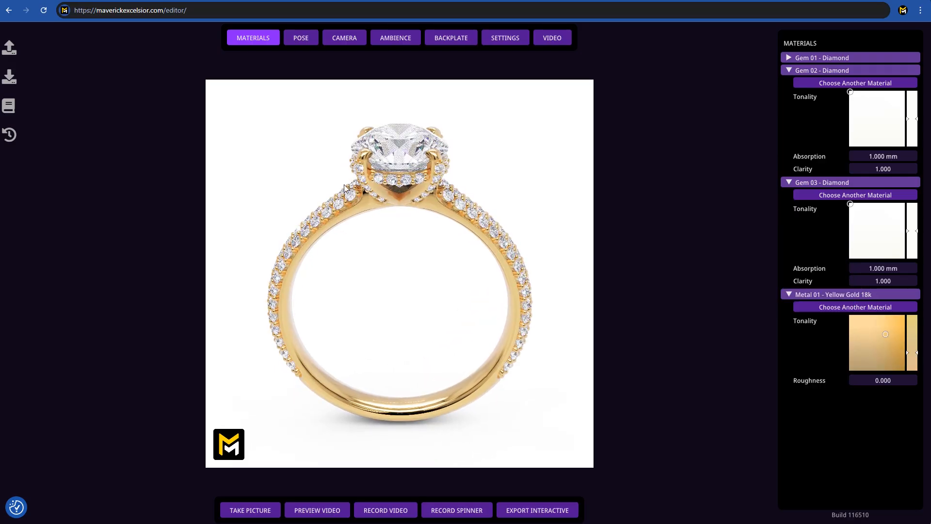
click(301, 39)
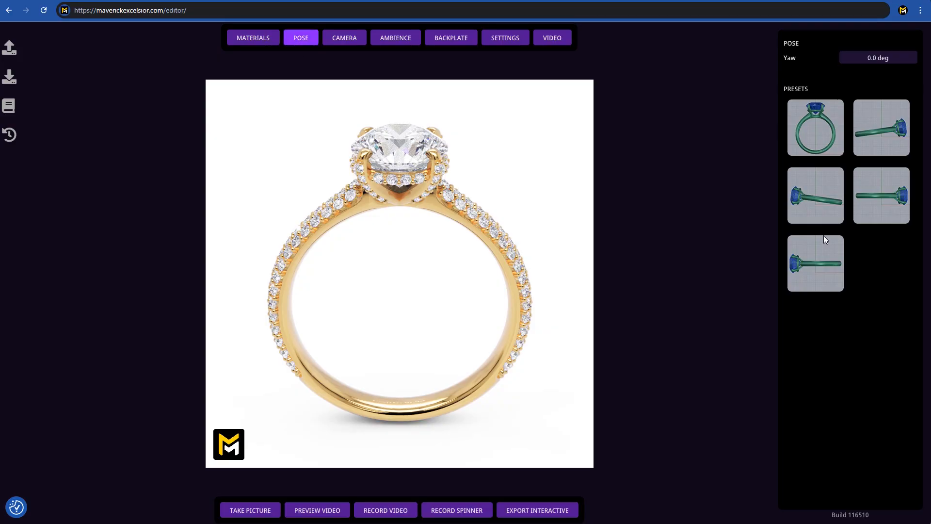
click(819, 196)
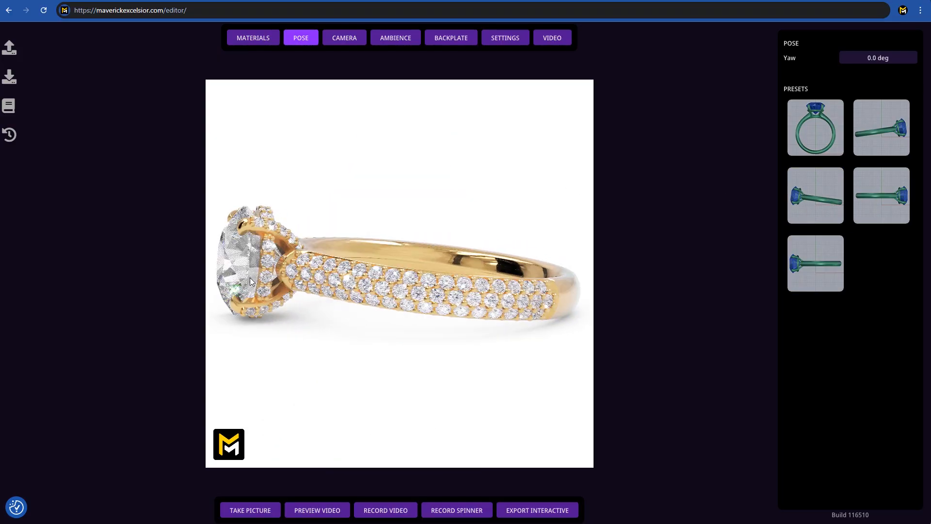
drag(249, 278, 406, 295)
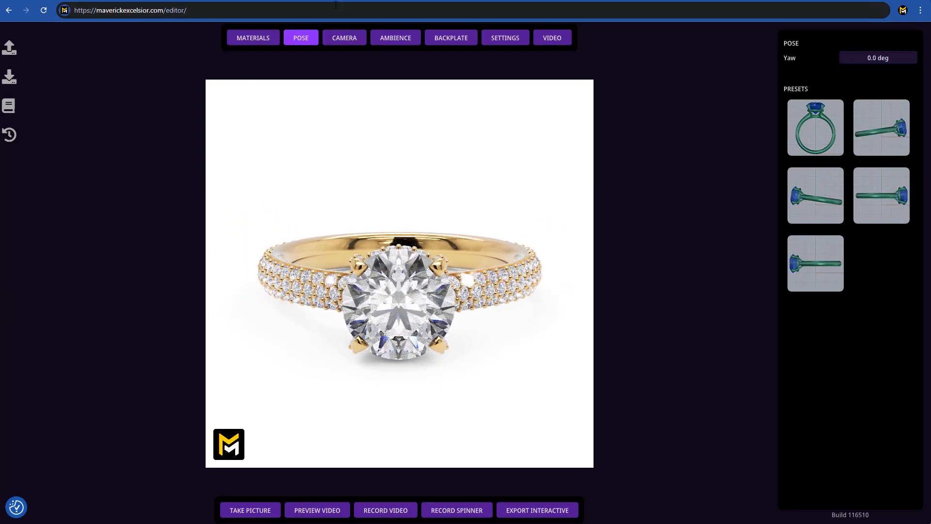
Try several ambiences on the ring, including Ambience 05w and Ambience 07w, and return to the first ambience.
click(340, 38)
click(401, 43)
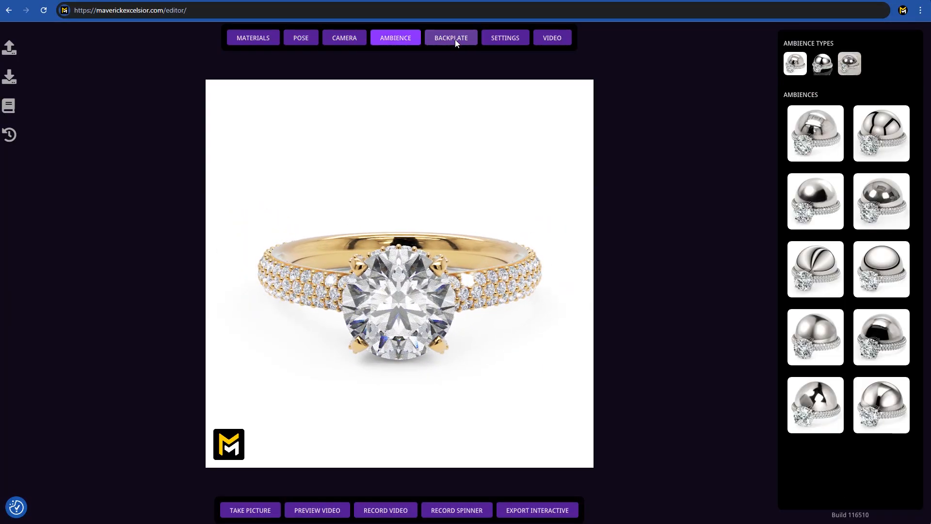
click(867, 183)
click(797, 255)
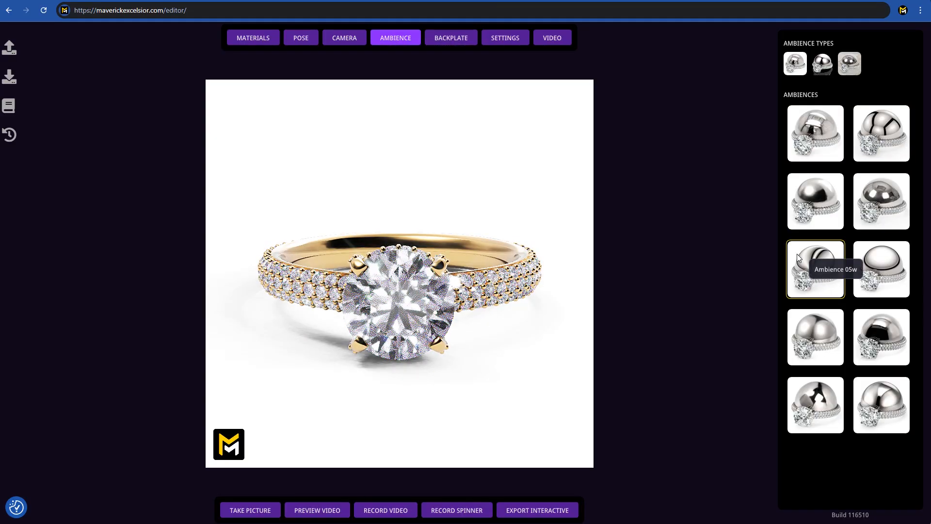
click(808, 319)
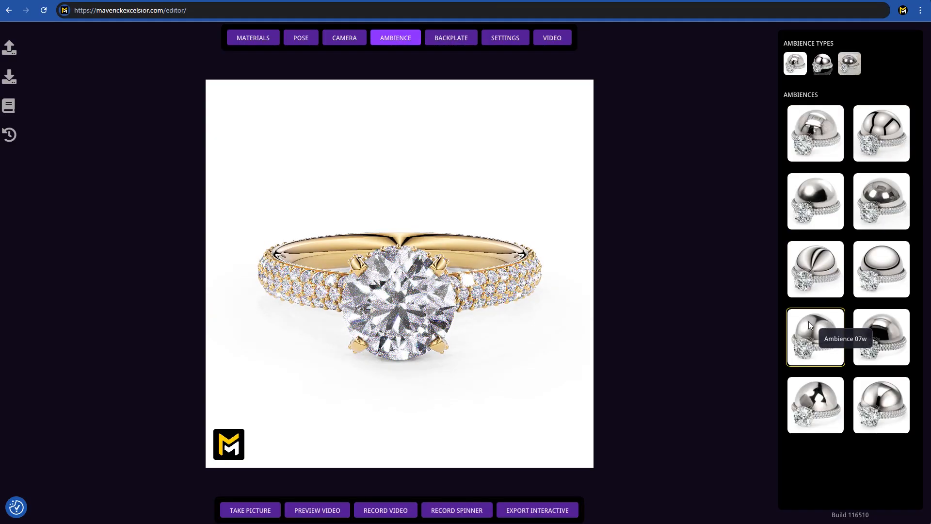
click(891, 196)
click(829, 121)
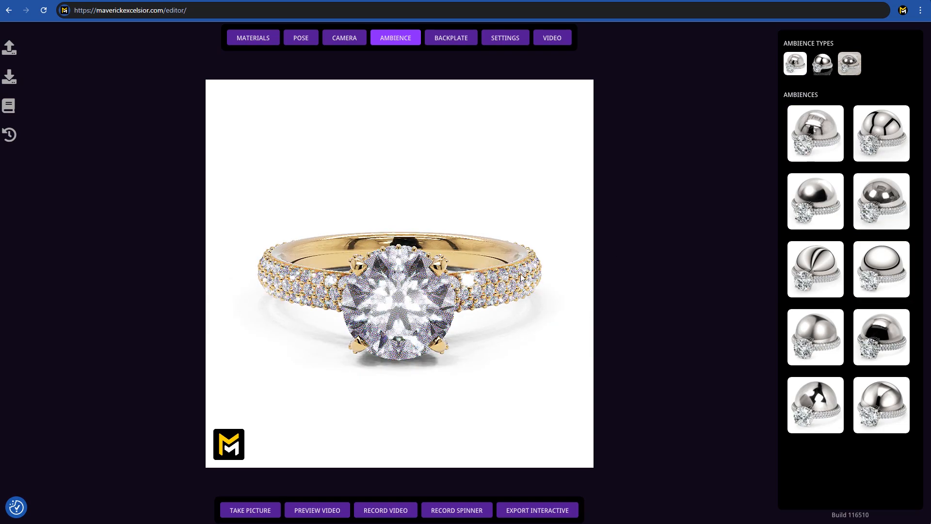
Set the output resolution to the Instagram (square) preset.
click(471, 42)
click(511, 37)
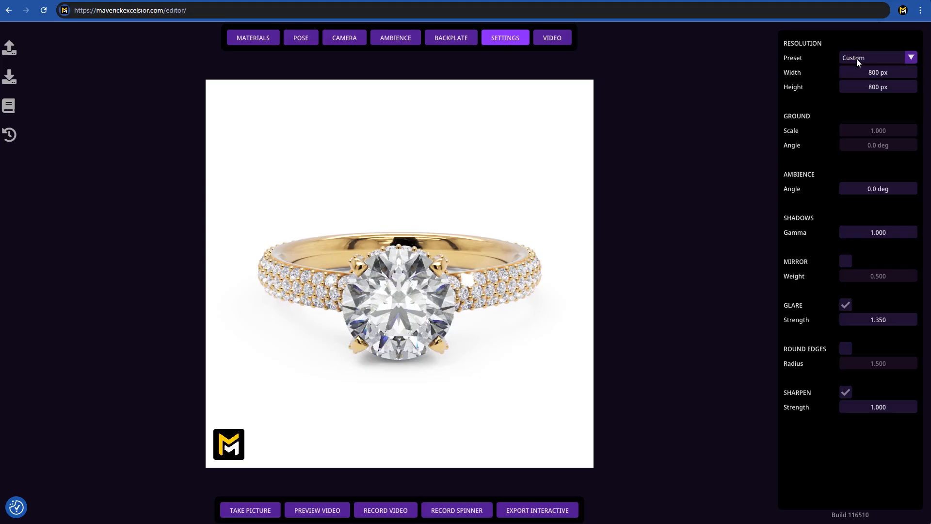
click(871, 59)
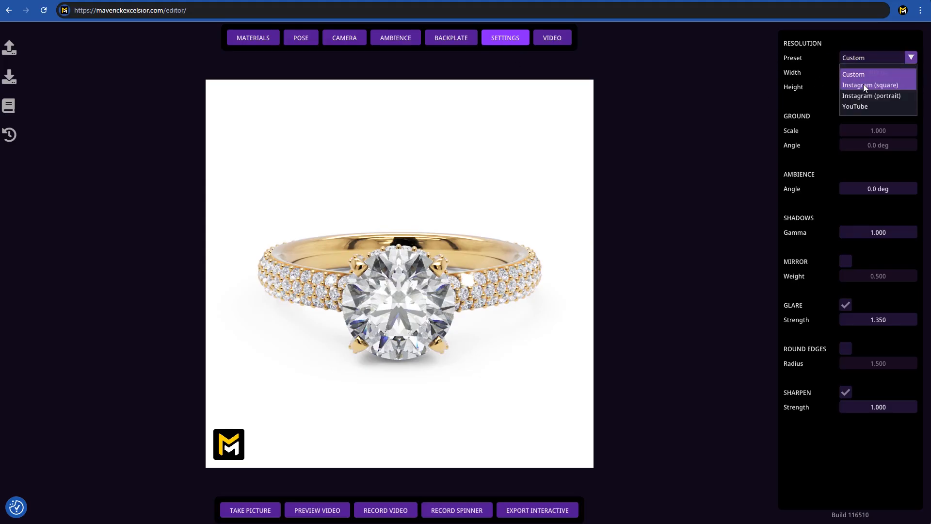
click(864, 85)
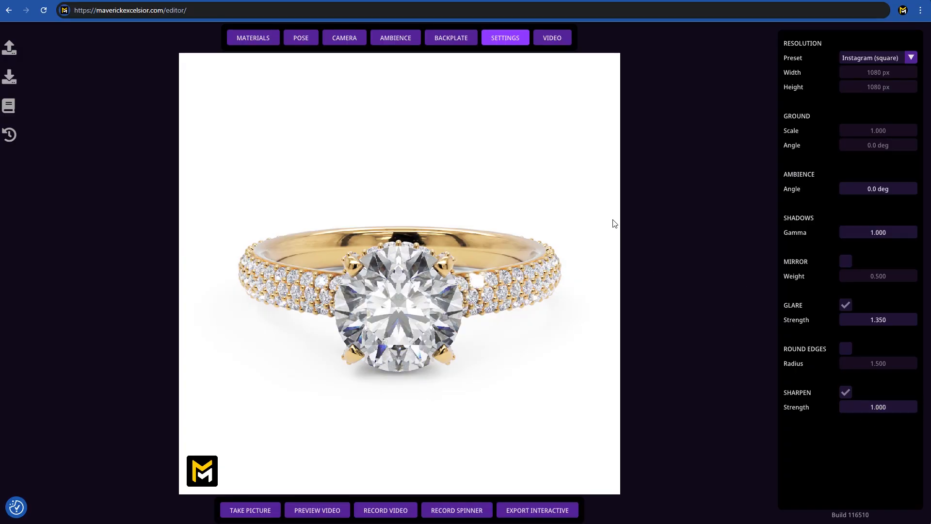
Set the video speed to Slow: 18" and preview part of the ring's rotation, stopping it early.
click(550, 38)
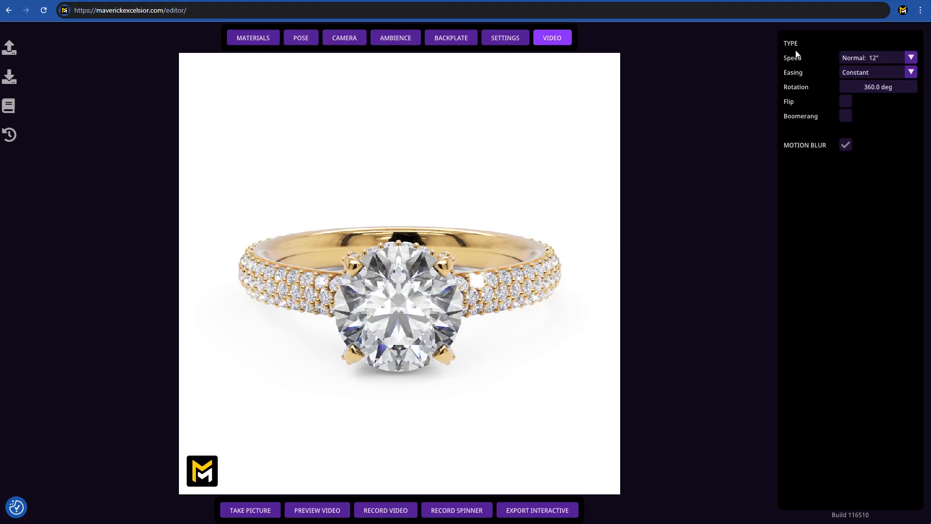
click(868, 57)
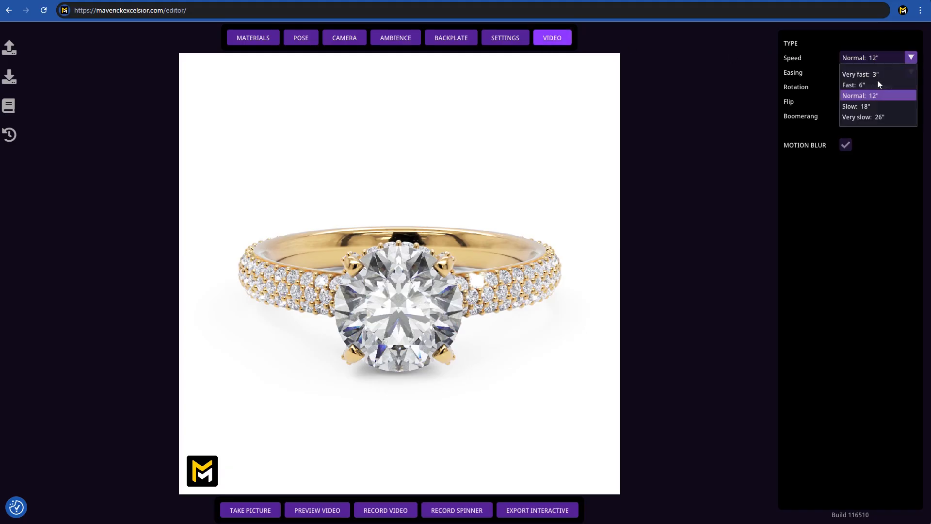
click(857, 106)
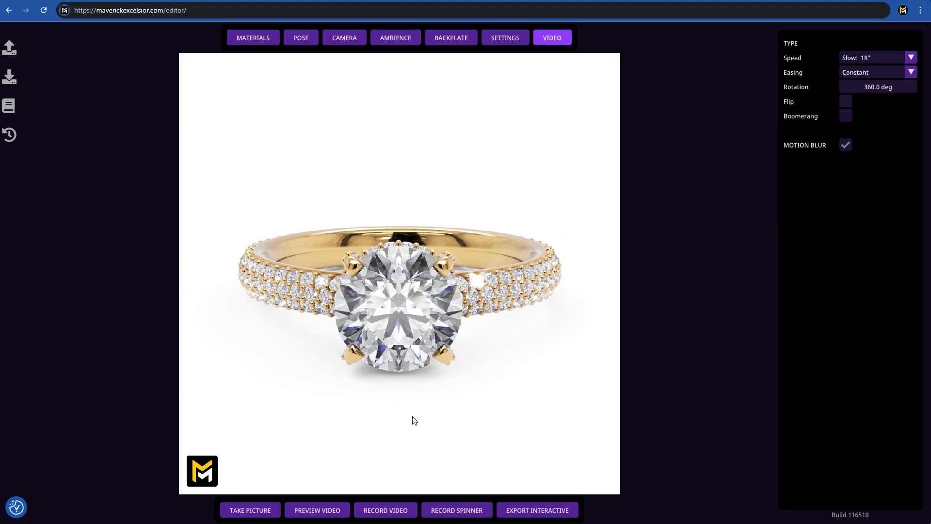
click(323, 516)
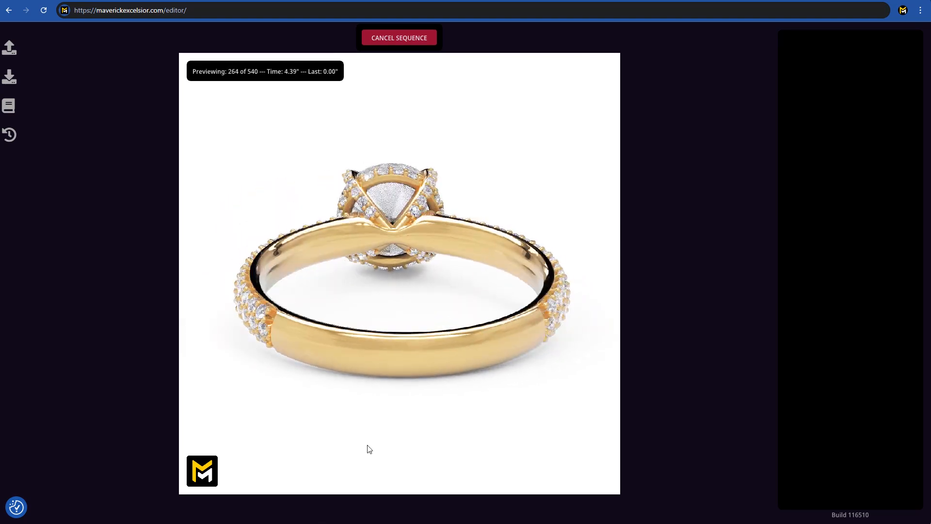
click(391, 37)
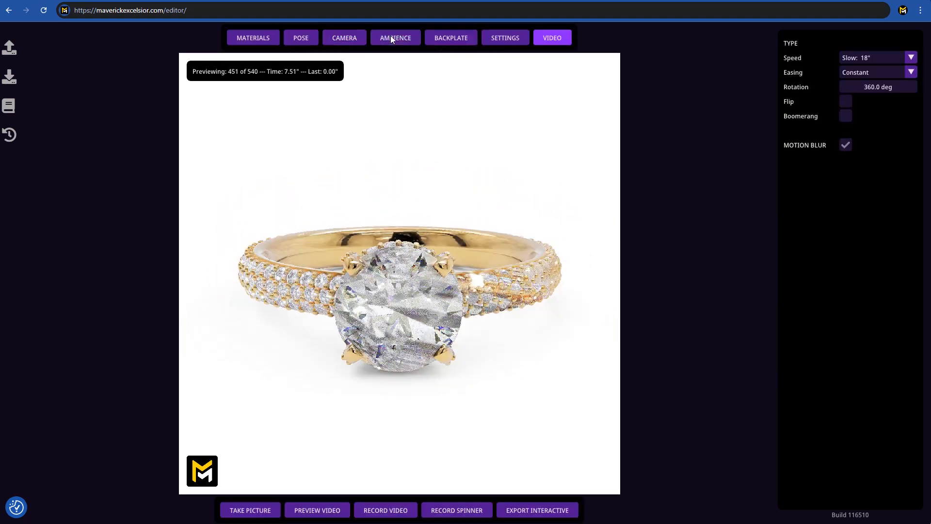
Record a spinner of the ring and extract the resulting ZIP archive in the Downloads folder.
click(454, 514)
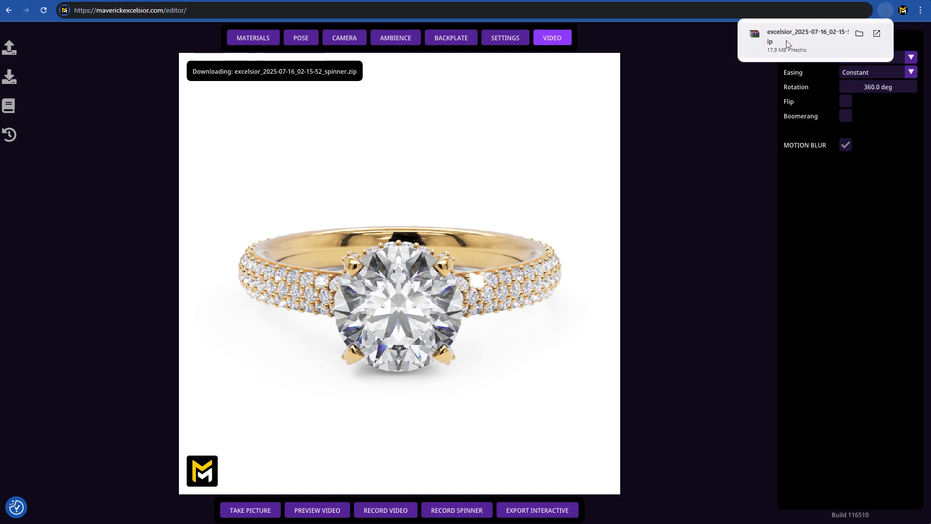
click(871, 37)
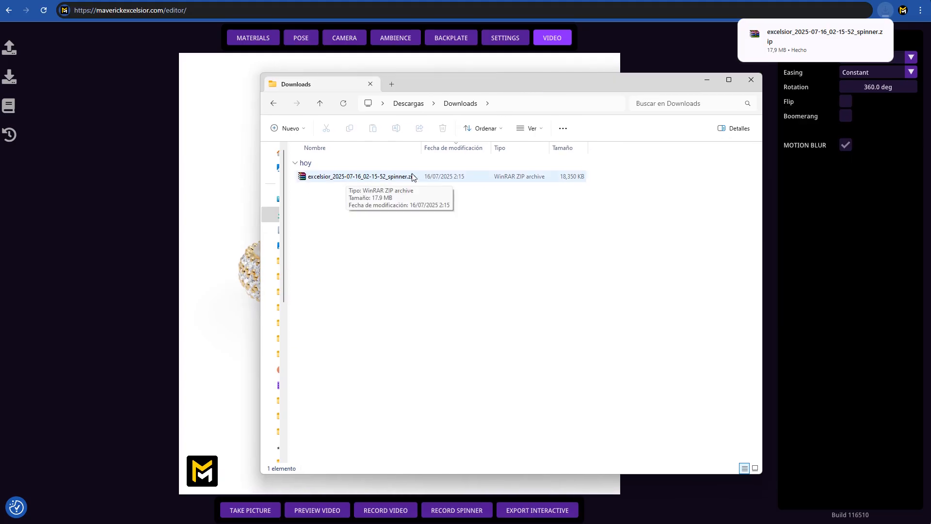
right_click(351, 176)
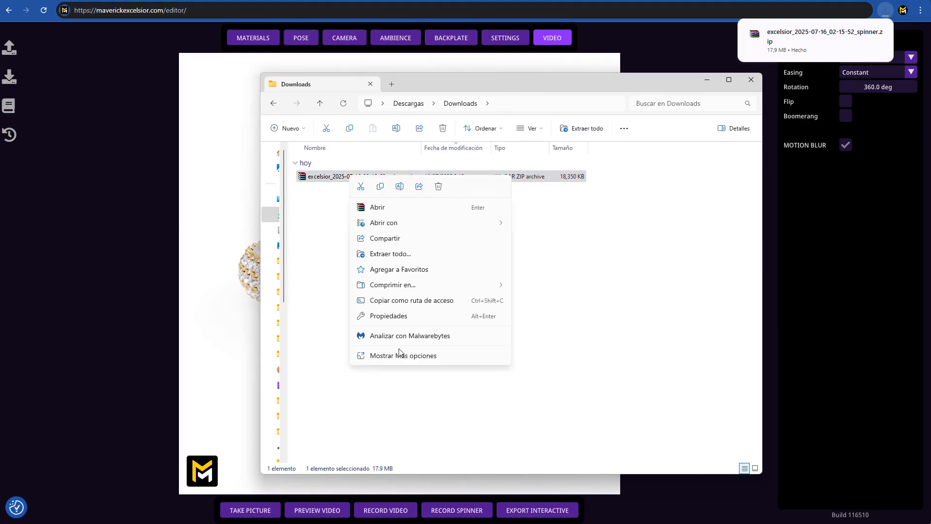
click(399, 349)
click(402, 296)
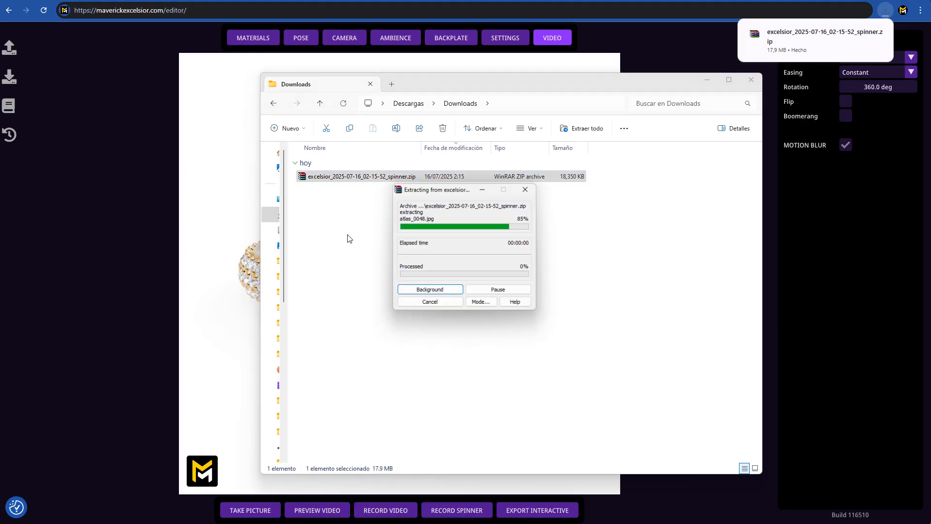
Open the atlases folder inside the extracted spinner folder, show its files as large thumbnails, and look through the atlas images.
double_click(339, 190)
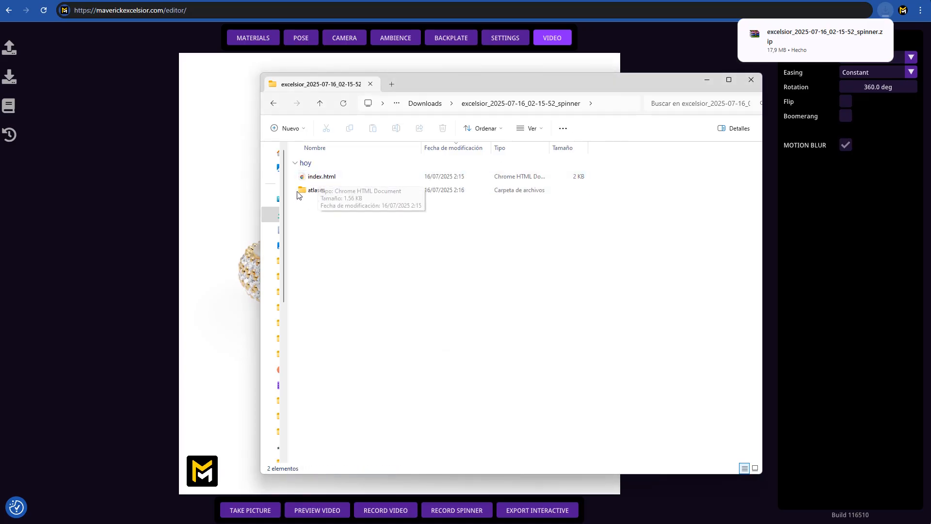
double_click(316, 190)
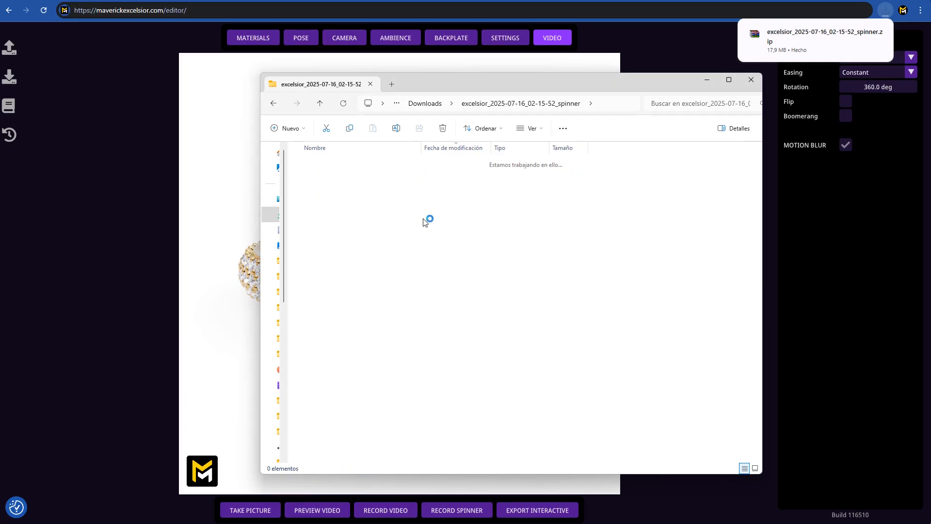
right_click(681, 183)
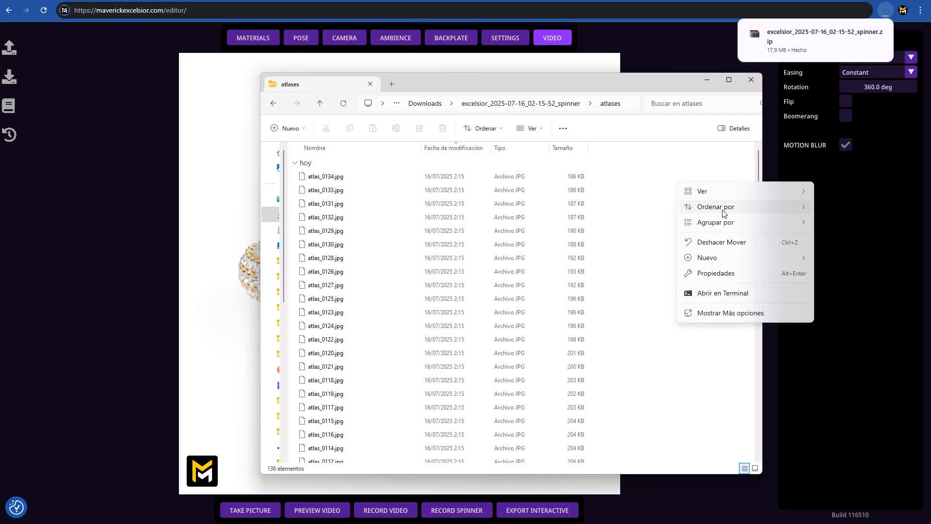
mouse_move(703, 191)
click(594, 193)
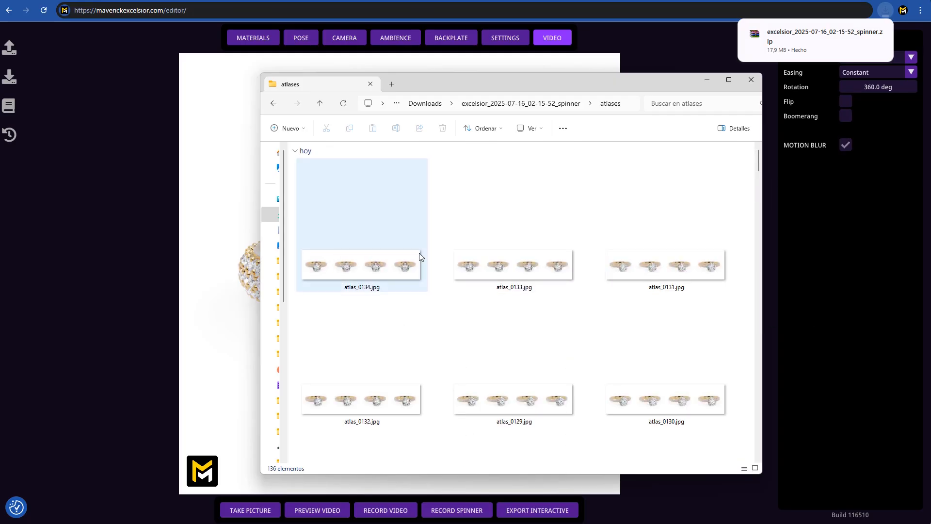
scroll(615, 262, down, 4)
scroll(615, 269, down, 15)
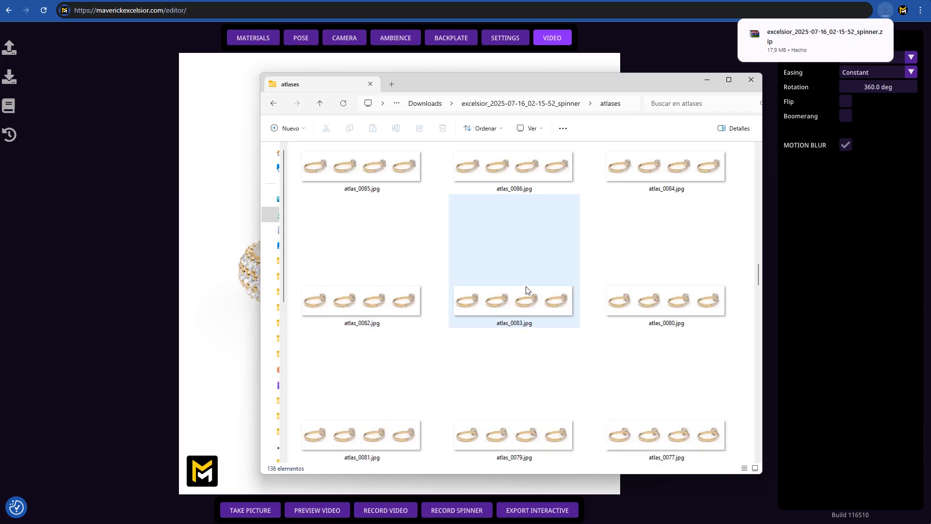
ctrl+scroll(526, 289, down, 1)
click(563, 103)
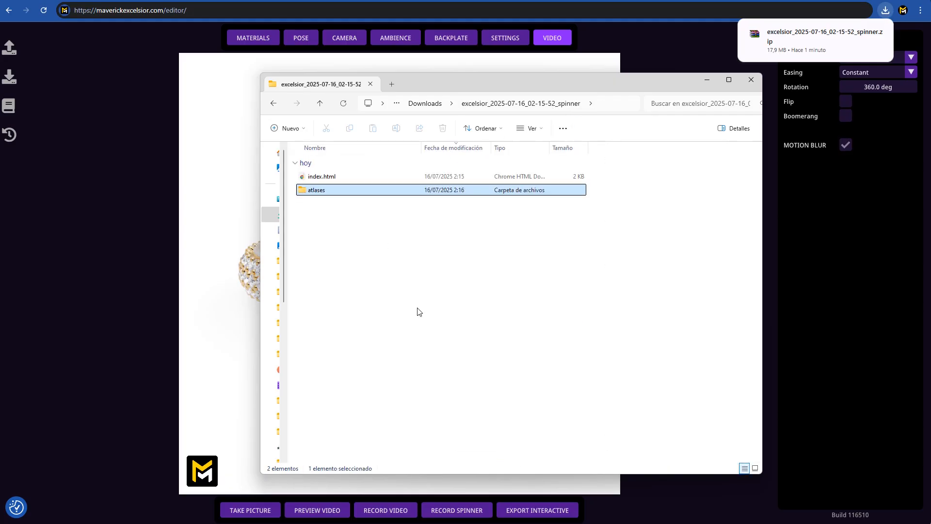
Open the extracted index.html in the browser and rotate the ring in the interactive spinner.
click(418, 313)
double_click(318, 178)
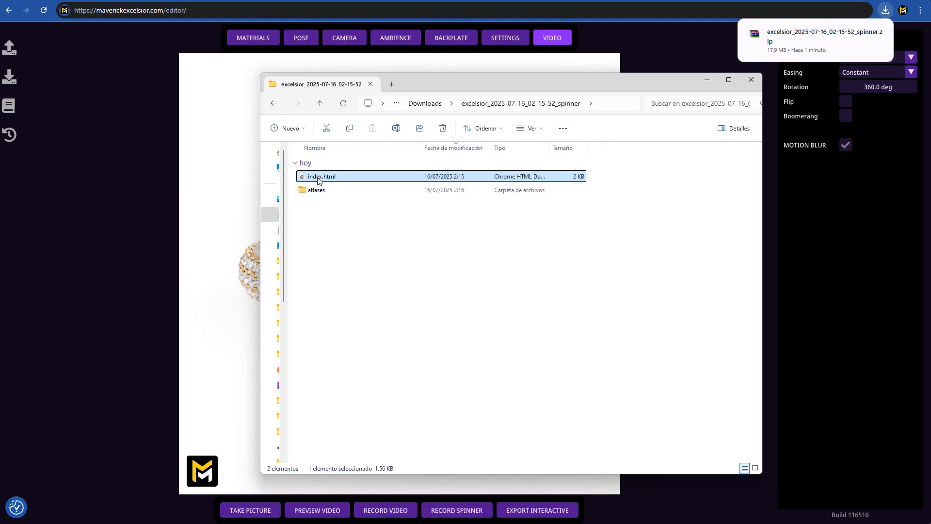
drag(505, 341, 560, 289)
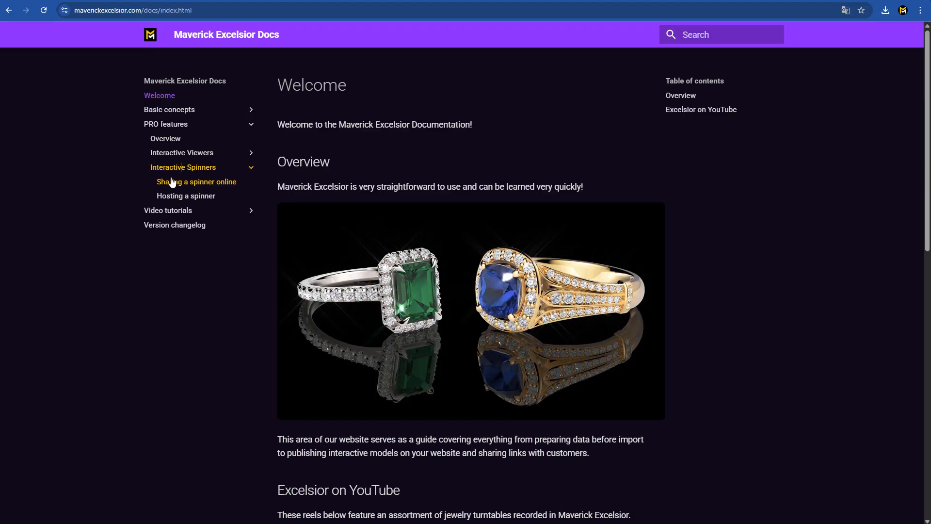
Read the documentation page Sharing a spinner online, covering content preparation, FTP hosting, URL parameters and the example spinners.
click(214, 183)
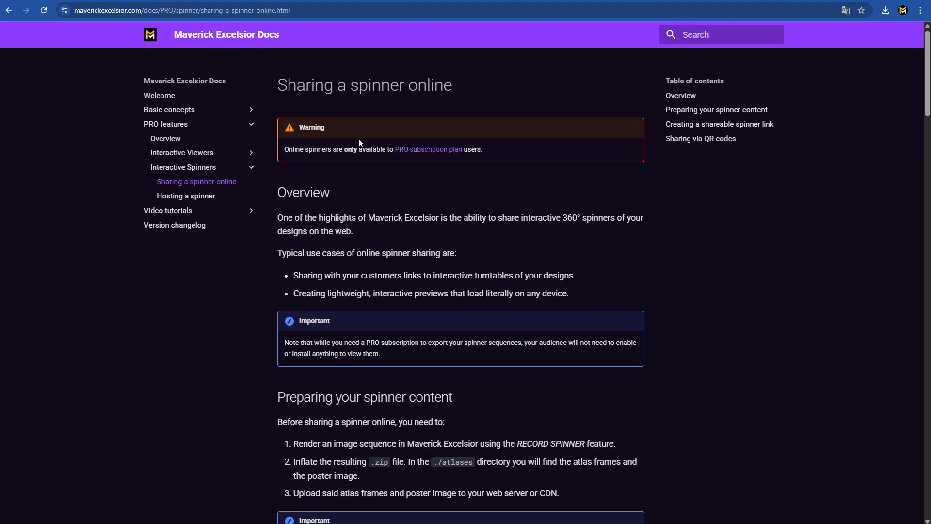
scroll(359, 141, down, 3)
scroll(502, 185, down, 2)
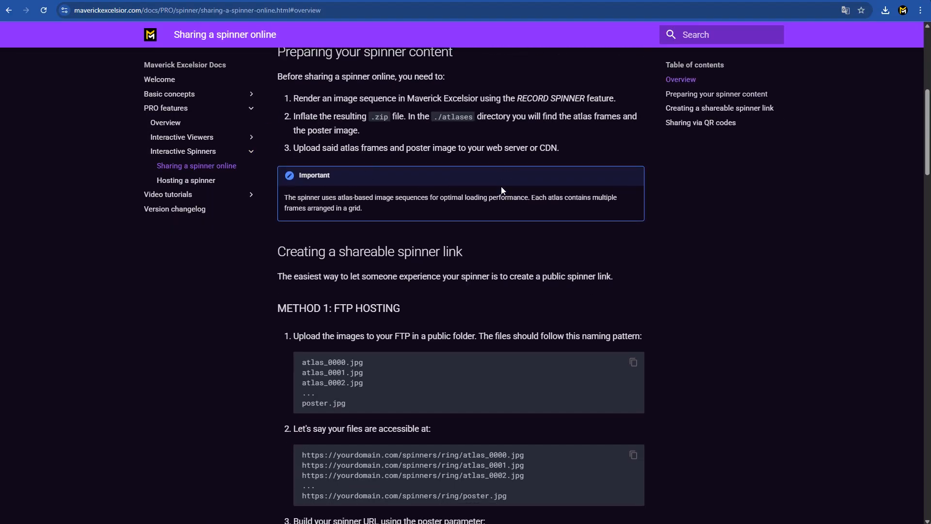
scroll(451, 245, down, 3)
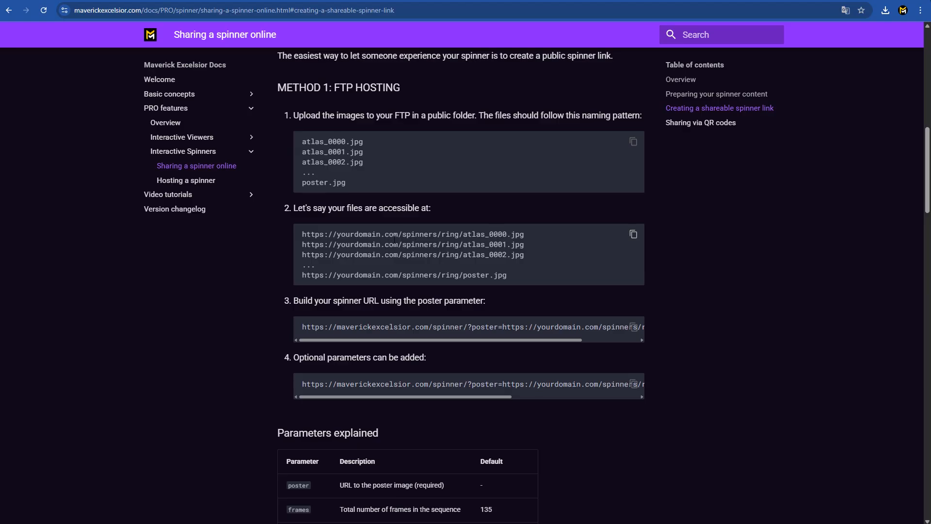
scroll(418, 277, down, 8)
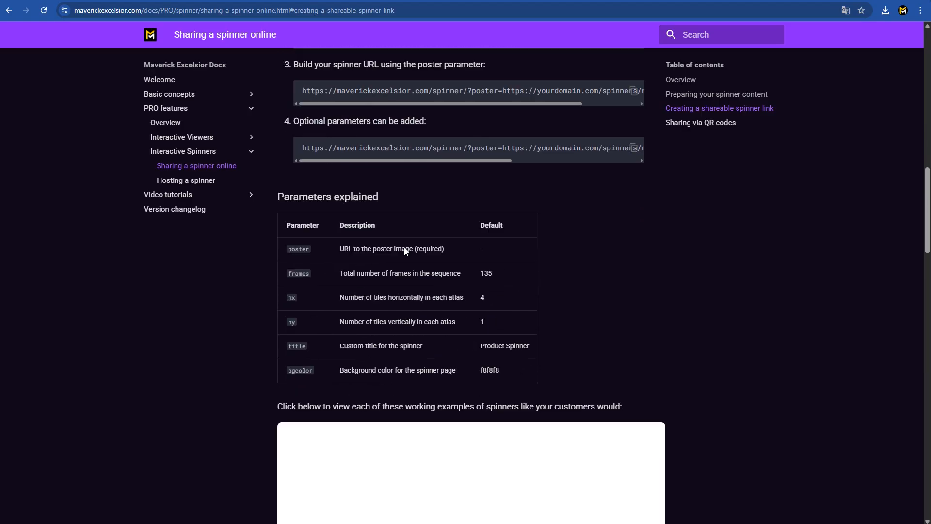
scroll(424, 219, down, 12)
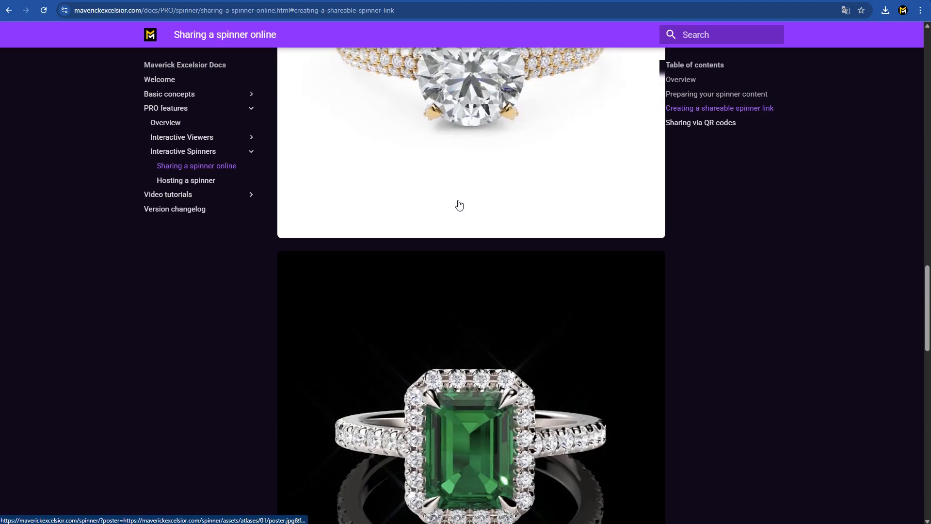
scroll(489, 270, down, 8)
scroll(487, 254, up, 7)
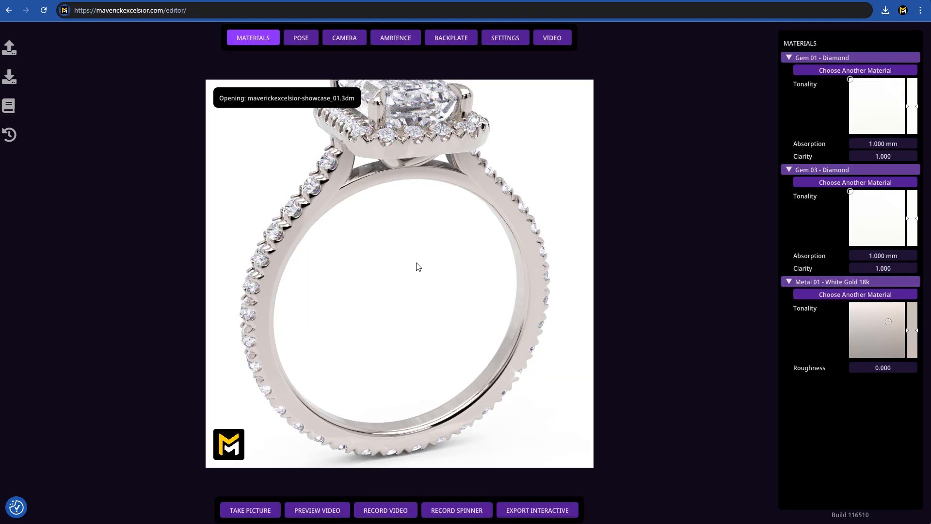
Change the material of the ring's center stone, Gem 01, to Emerald.
scroll(399, 298, down, 3)
mouse_move(415, 304)
mouse_down()
mouse_move(374, 277)
mouse_move(532, 304)
mouse_move(423, 238)
mouse_move(451, 291)
mouse_move(421, 300)
mouse_up()
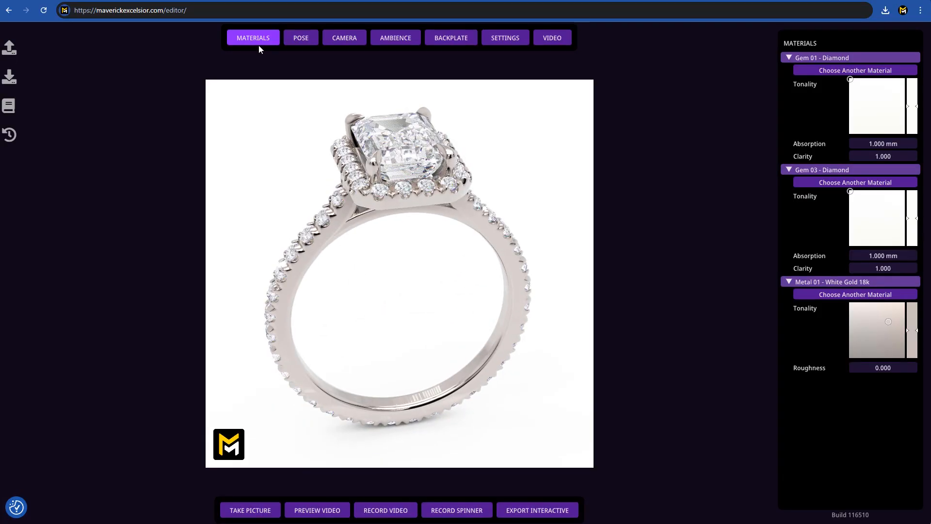
click(868, 73)
drag(920, 86, 914, 159)
click(857, 142)
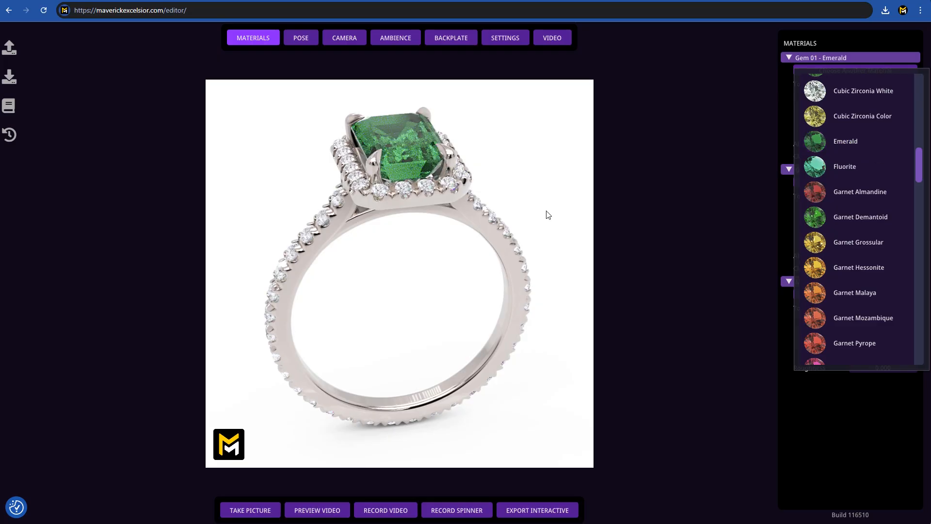
drag(431, 286, 476, 110)
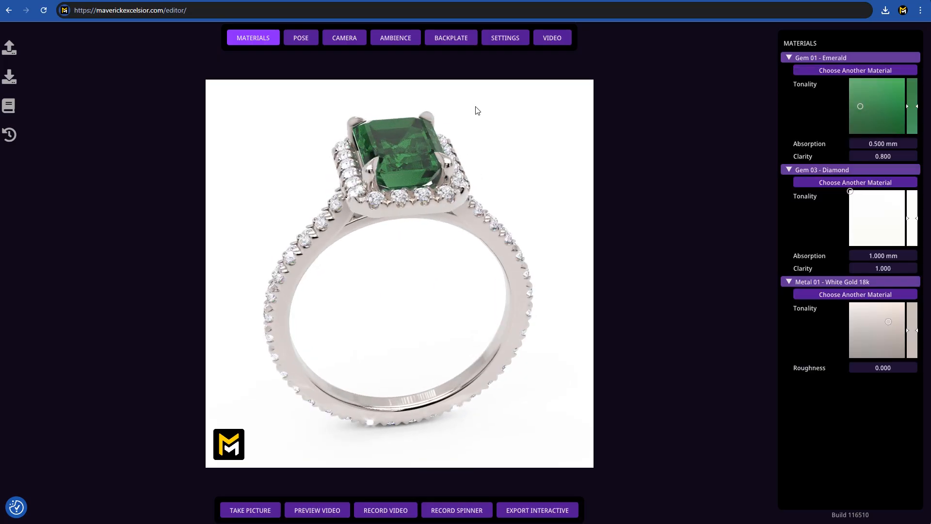
Change the ring's Metal 01 material to Rose Gold 18k.
click(851, 293)
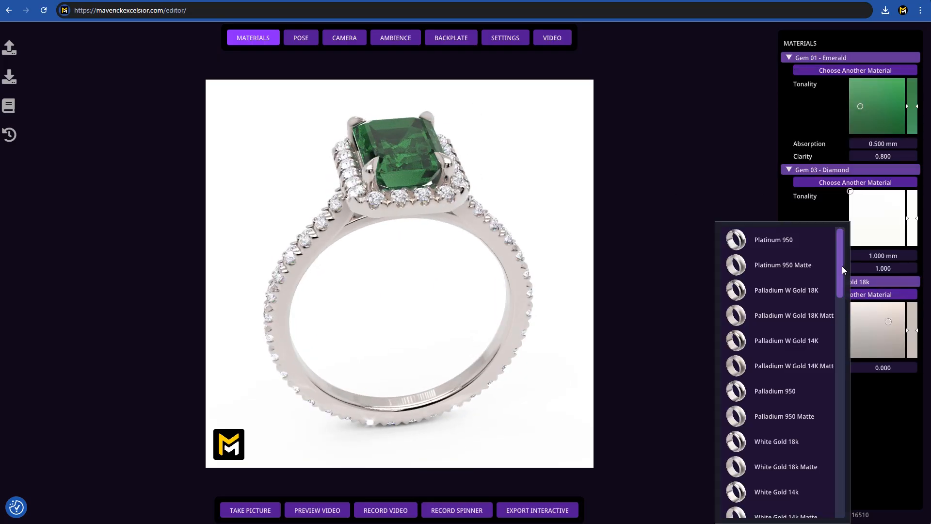
drag(840, 257, 840, 371)
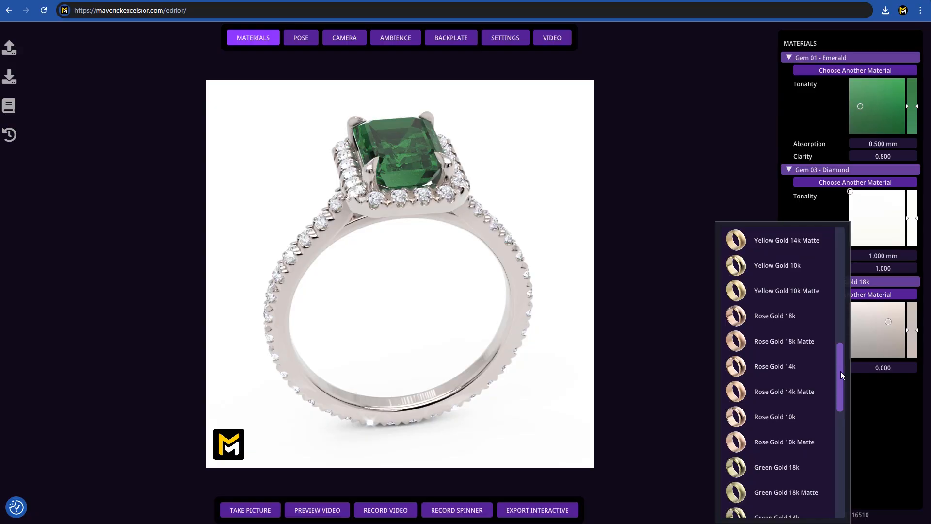
click(746, 318)
drag(423, 285, 341, 92)
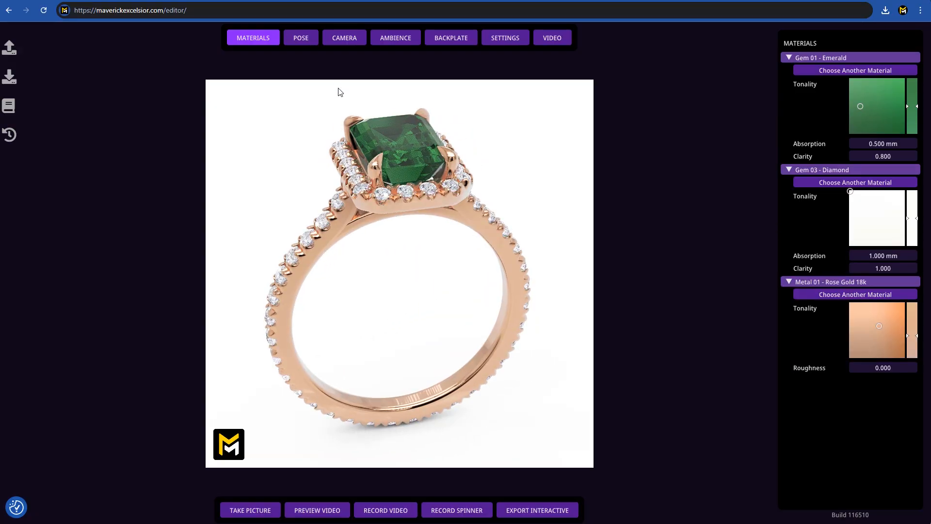
Apply the third pose preset to lay the ring down, and turn the view so the emerald faces the camera.
click(291, 41)
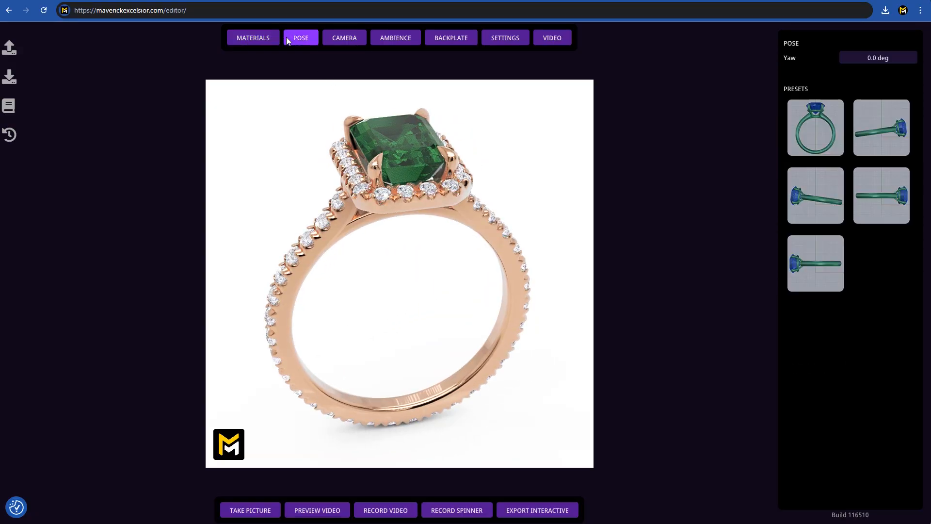
click(818, 194)
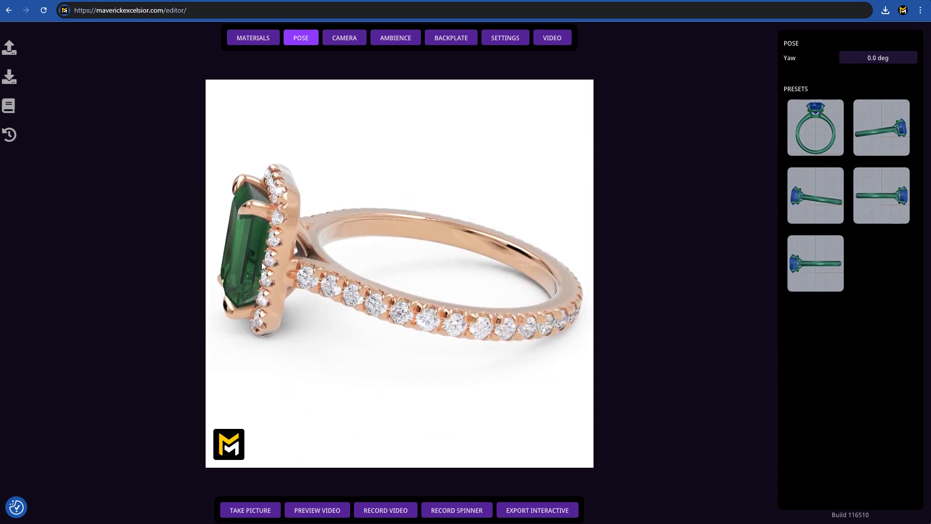
drag(261, 265, 413, 275)
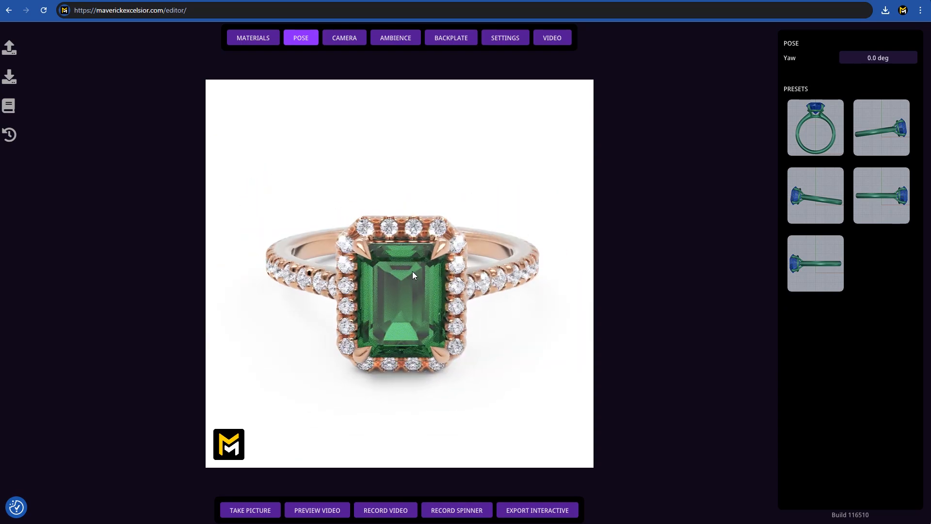
Switch to the black ambience type and try several of its ambiences on the emerald ring.
click(379, 37)
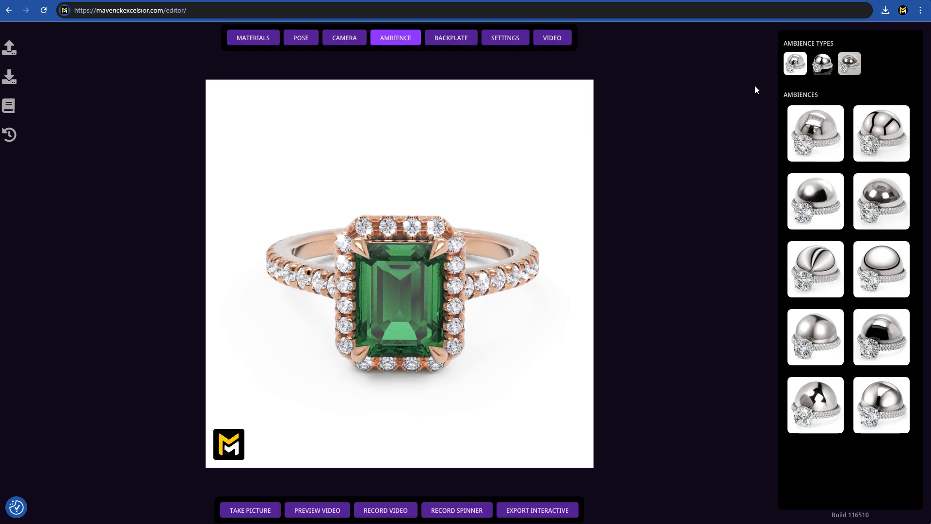
click(826, 65)
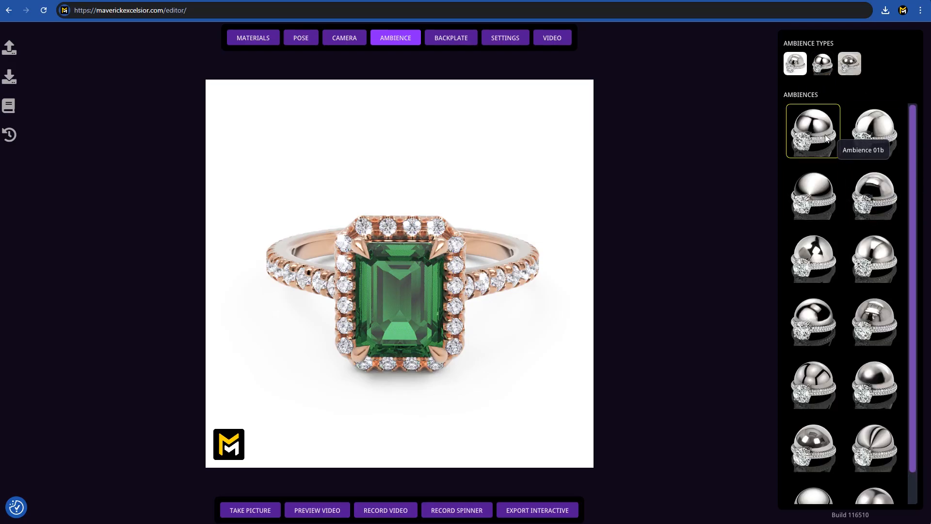
click(868, 136)
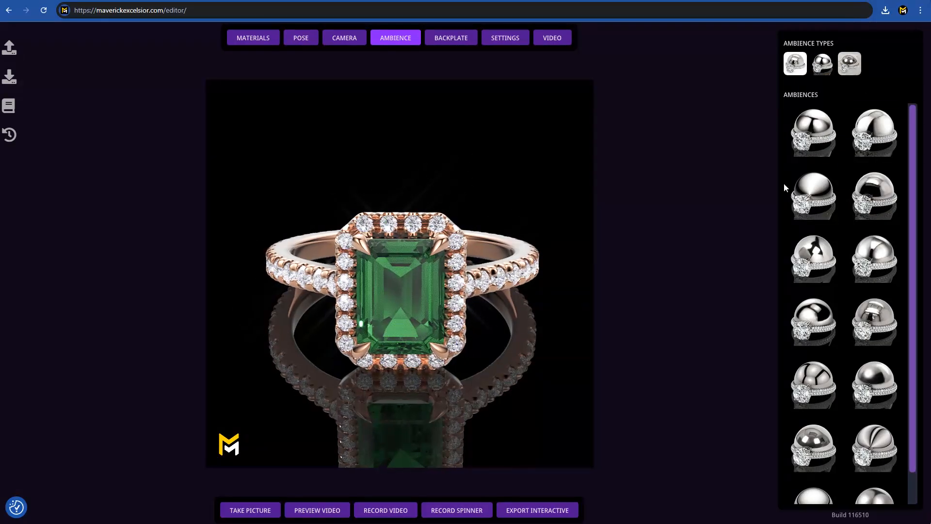
click(872, 138)
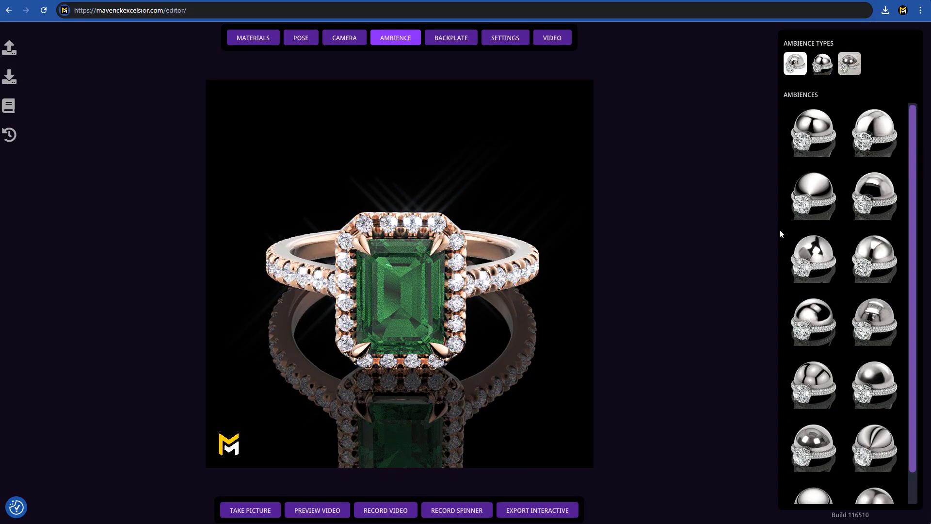
click(818, 316)
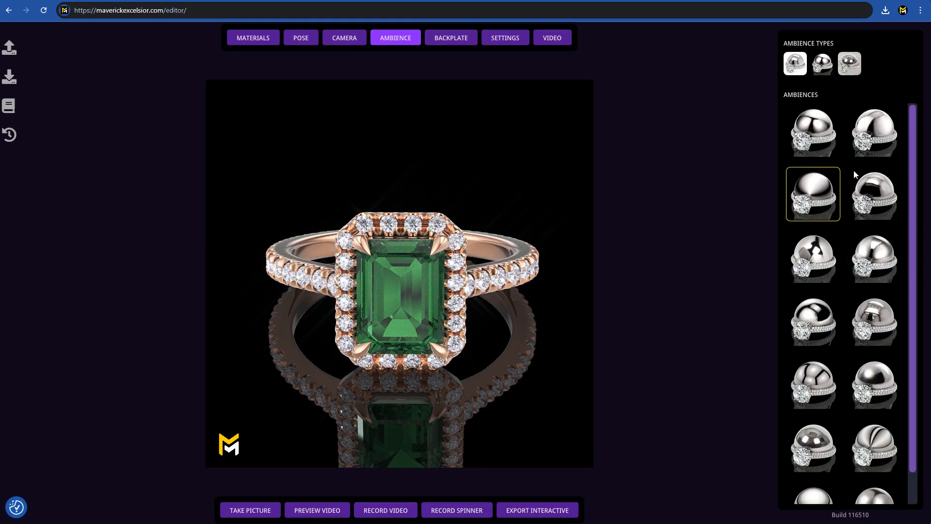
mouse_move(436, 303)
mouse_down()
mouse_move(286, 305)
mouse_move(422, 304)
mouse_move(421, 312)
mouse_up()
Set the output resolution of the emerald ring scene to the Instagram (square) preset.
click(501, 40)
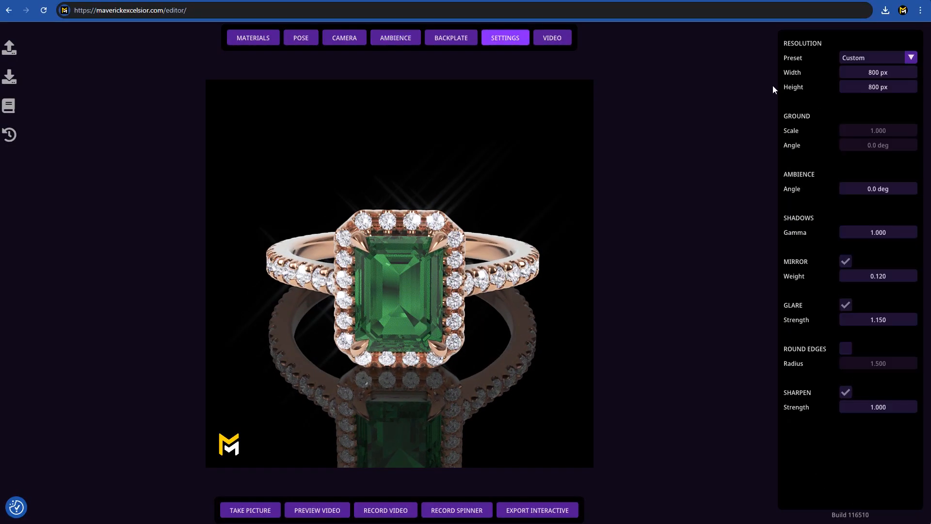
click(856, 56)
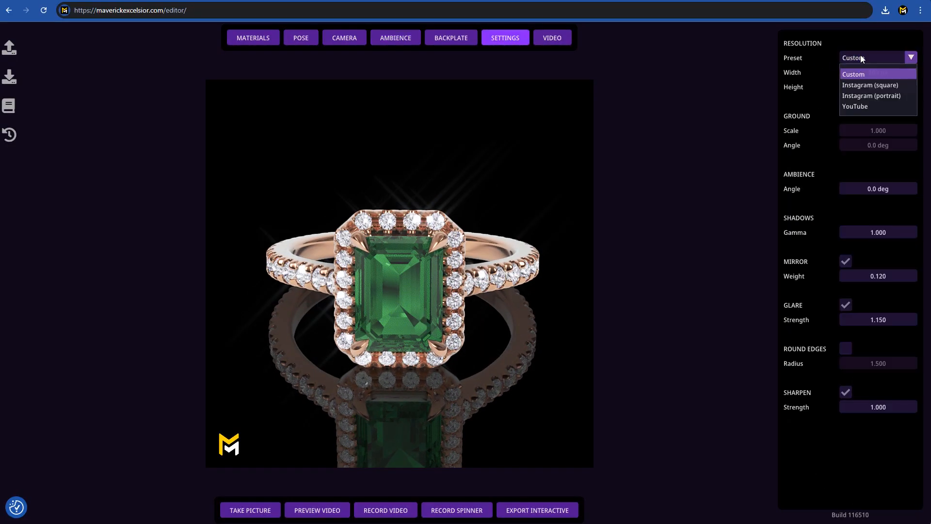
click(865, 84)
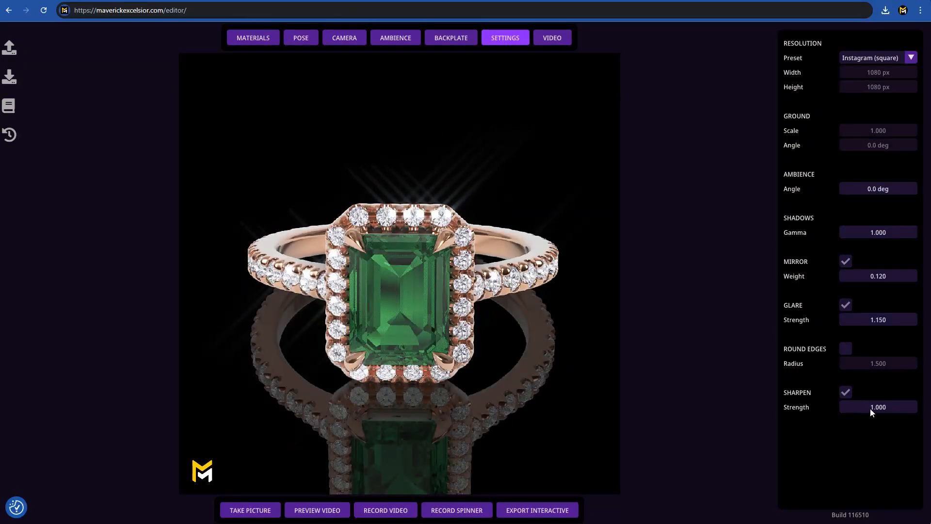
Set the video speed to Slow: 18" and preview the emerald ring's 360-degree rotation.
click(553, 43)
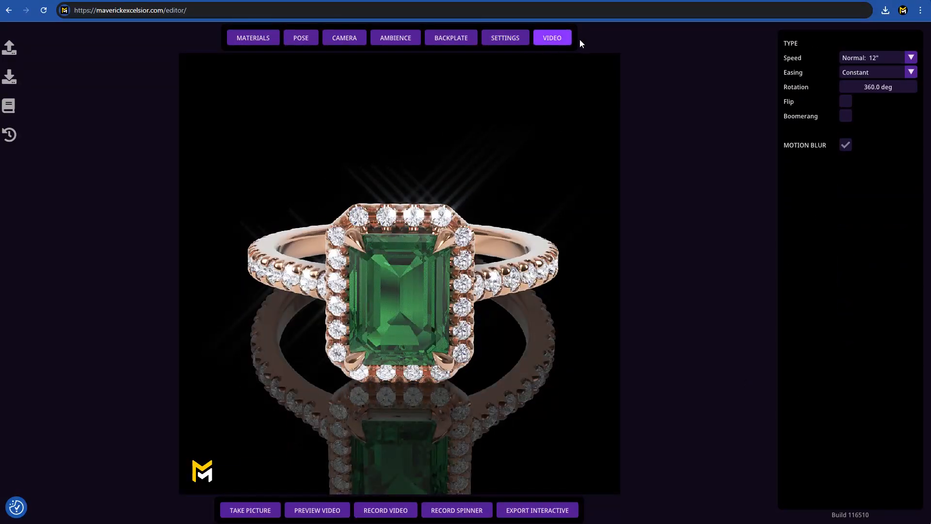
click(869, 57)
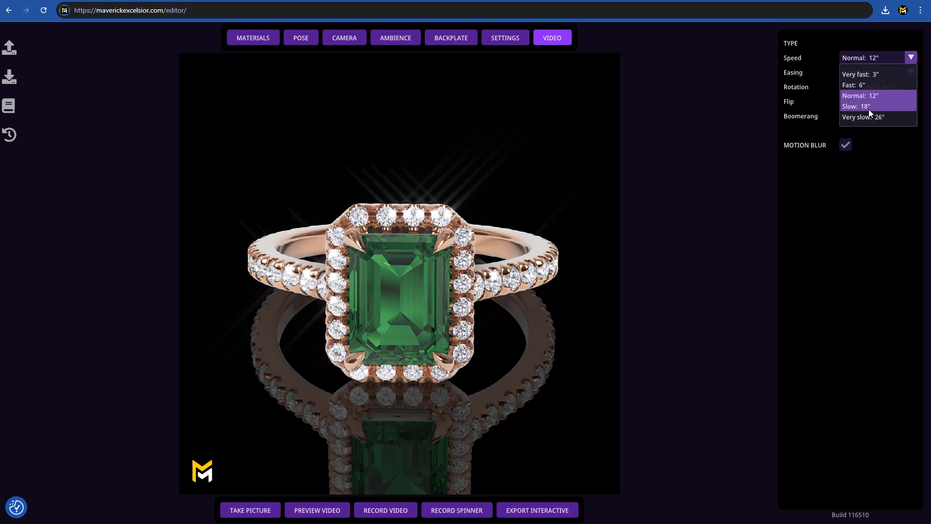
click(856, 106)
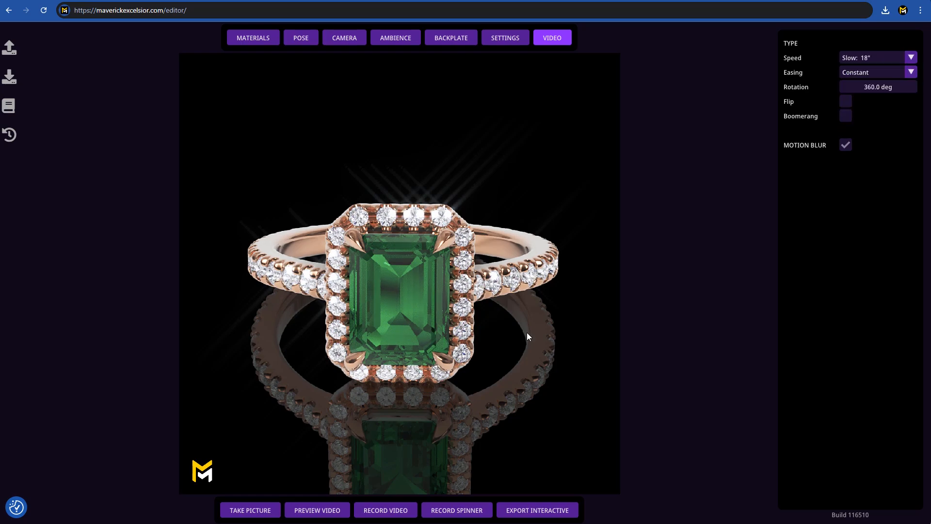
click(310, 510)
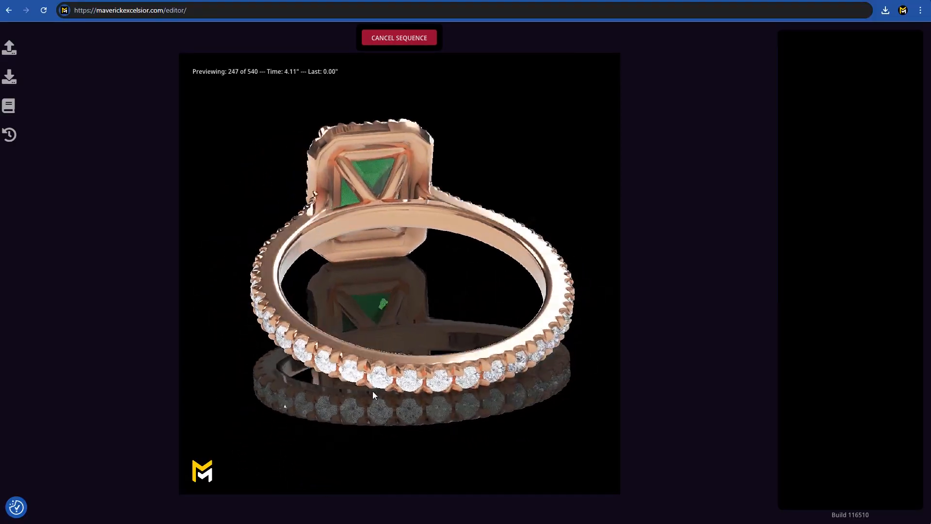
Stop the rotation preview, record the emerald ring as a spinner, and show the downloaded zip in its folder.
click(407, 40)
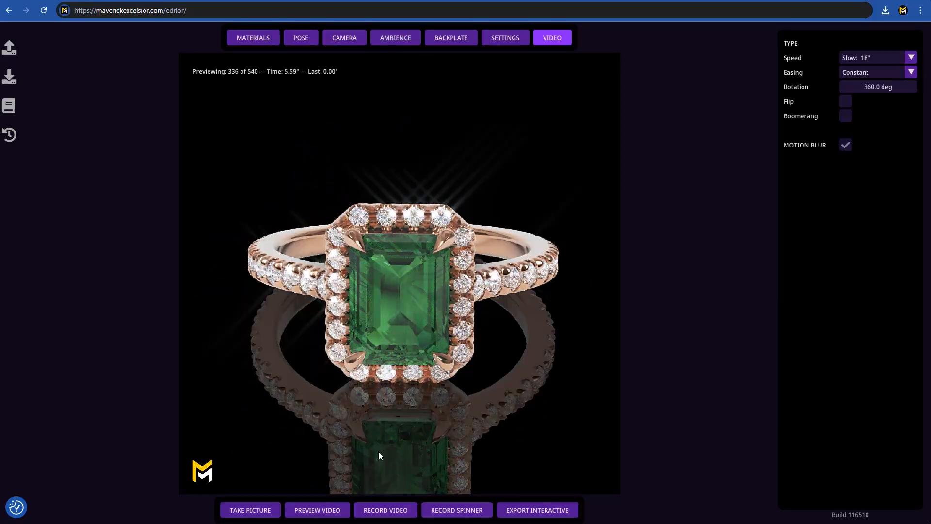
click(456, 510)
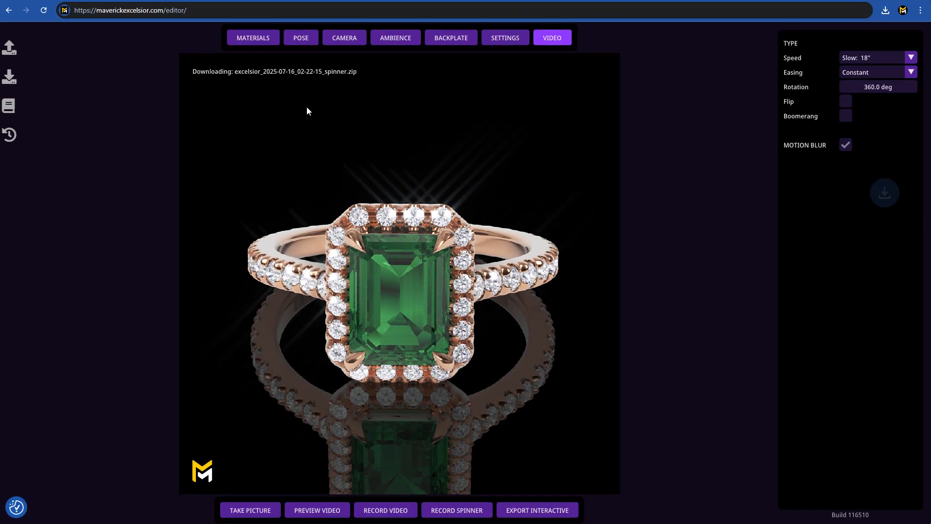
click(884, 10)
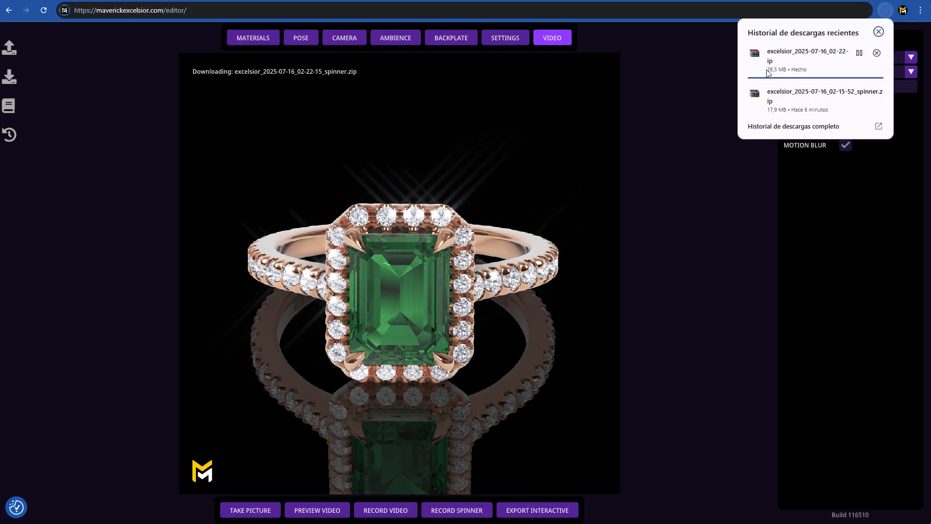
click(855, 84)
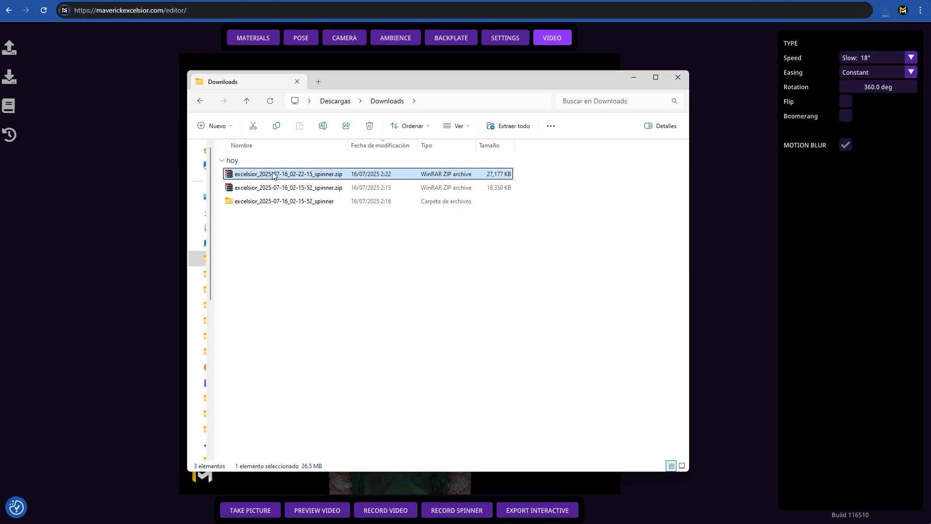
Extract excelsior_2025-07-16_02-22-15_spinner.zip into a folder of the same name and open the extracted content.
right_click(274, 174)
click(324, 350)
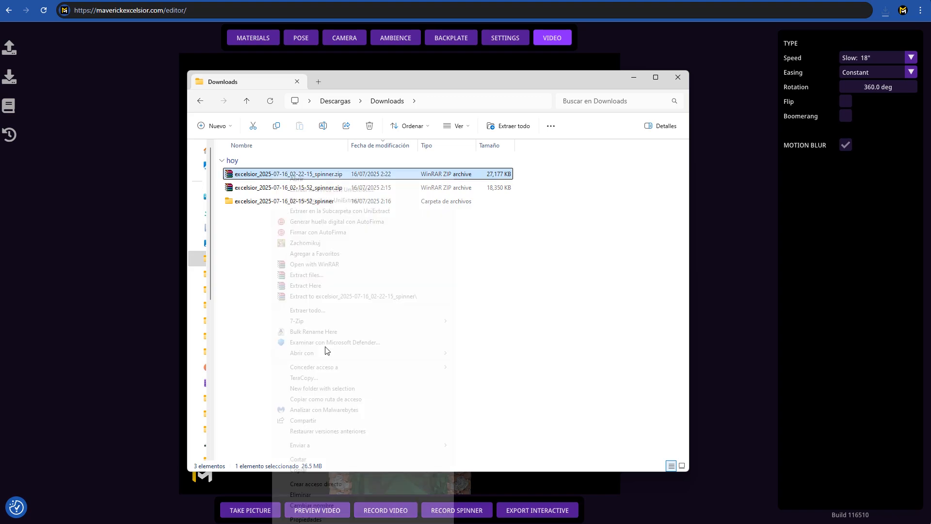
click(373, 297)
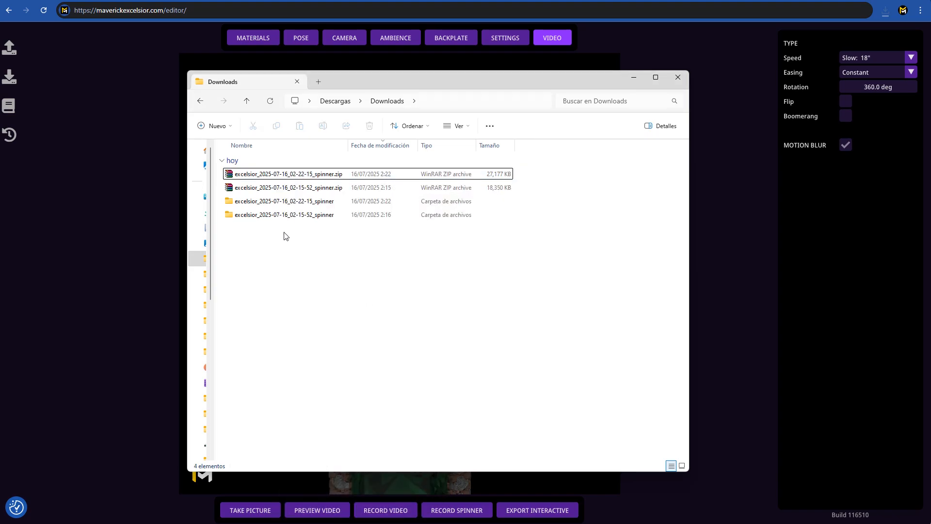
double_click(245, 173)
double_click(245, 173)
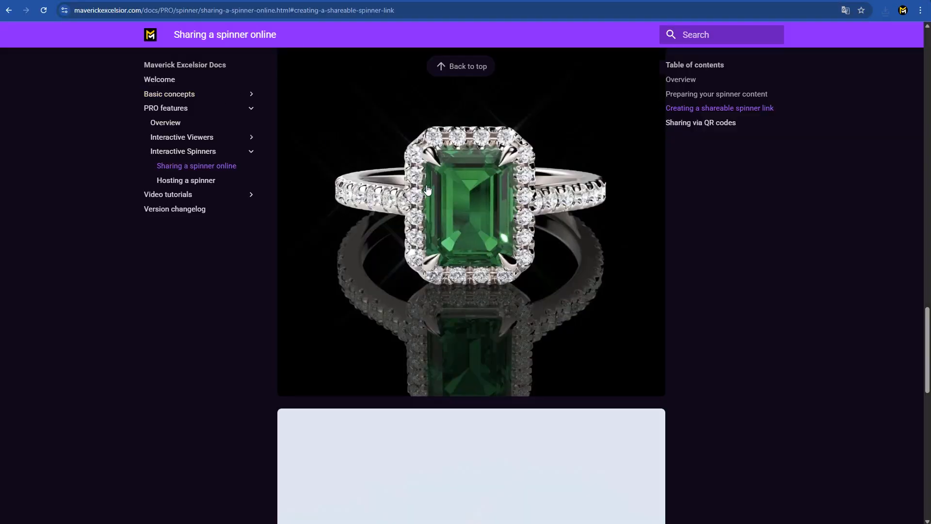
Review the "Sharing a spinner online" documentation page, from the emerald ring example back through the spinner URL instructions to the overview.
scroll(427, 189, up, 15)
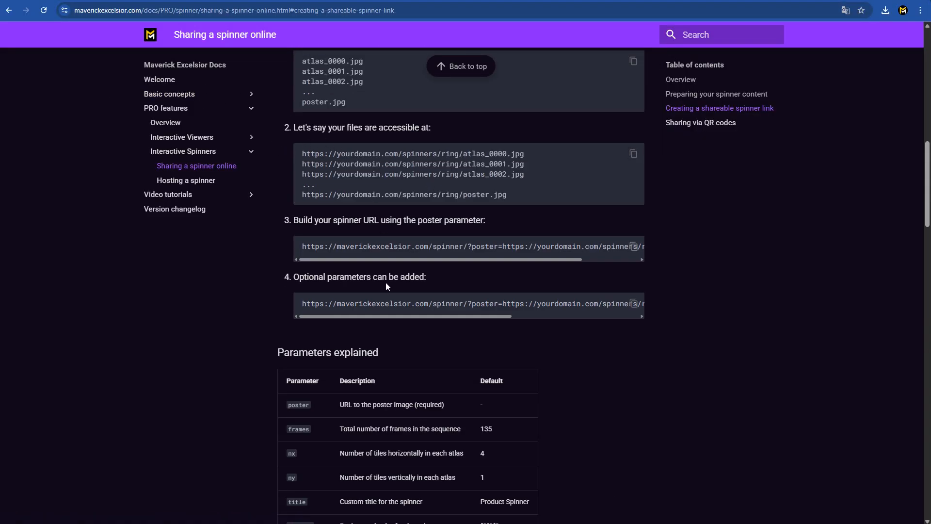
scroll(444, 250, up, 15)
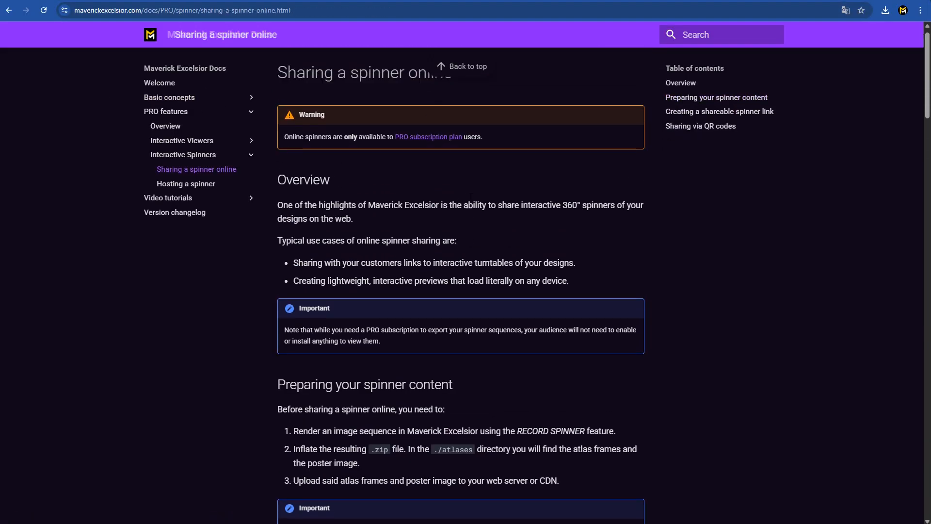